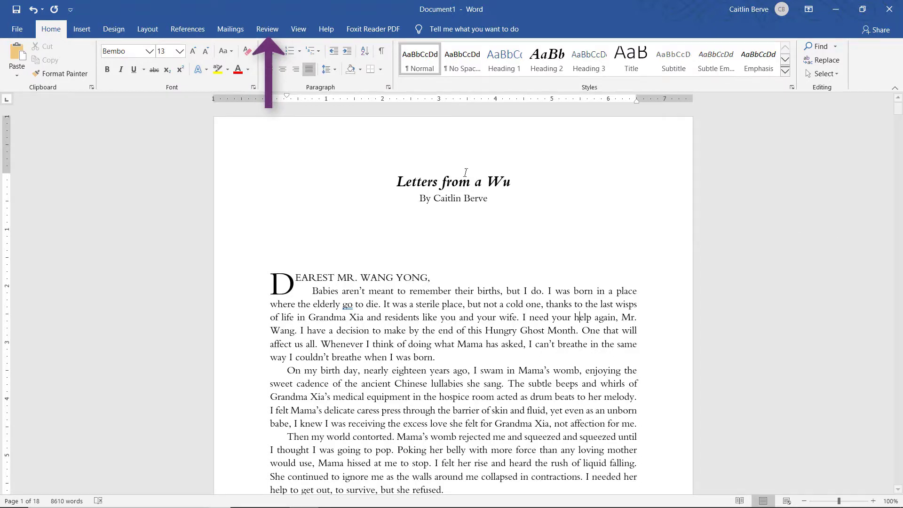
# Turn on Track Changes and delete the word "enjoying" in the second paragraph as a tracked change.
pyautogui.click(279, 36)
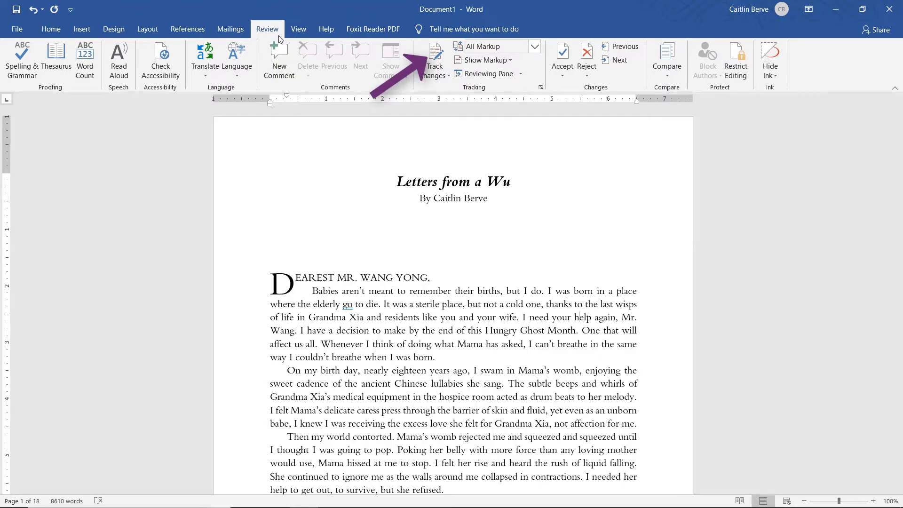
pyautogui.click(427, 51)
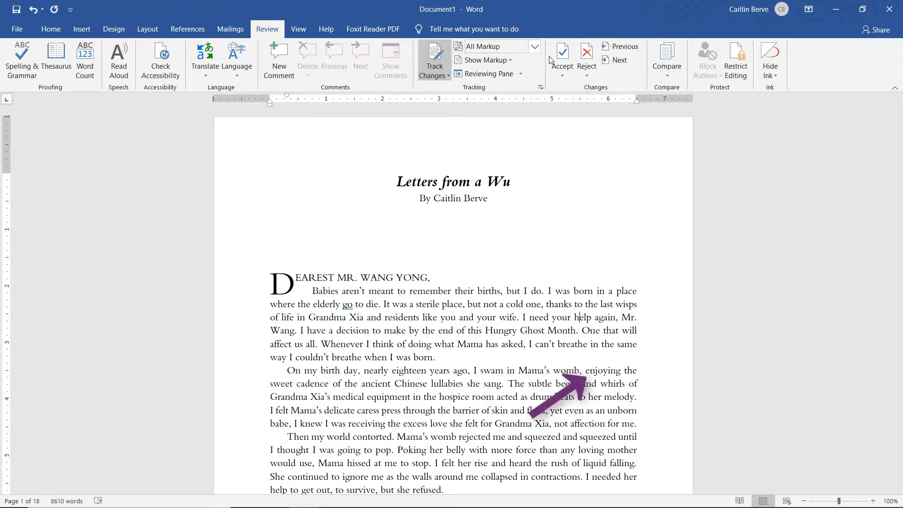
pyautogui.doubleClick(603, 371)
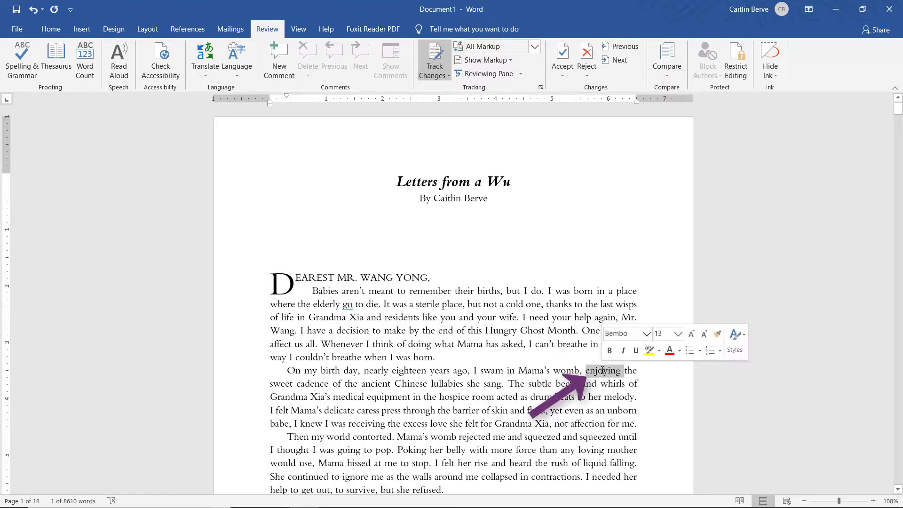
pyautogui.press('Delete')
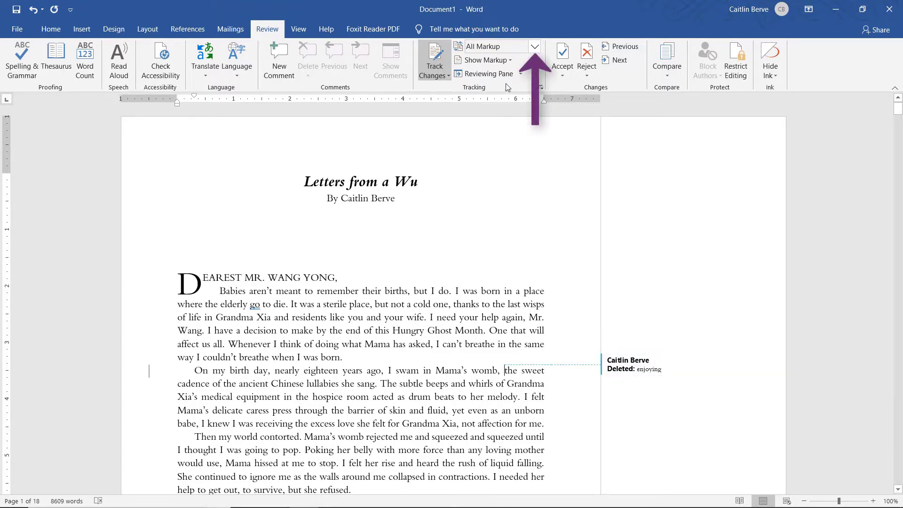
# Preview the tracked deletion in Simple Markup and return the display to All Markup.
pyautogui.click(536, 46)
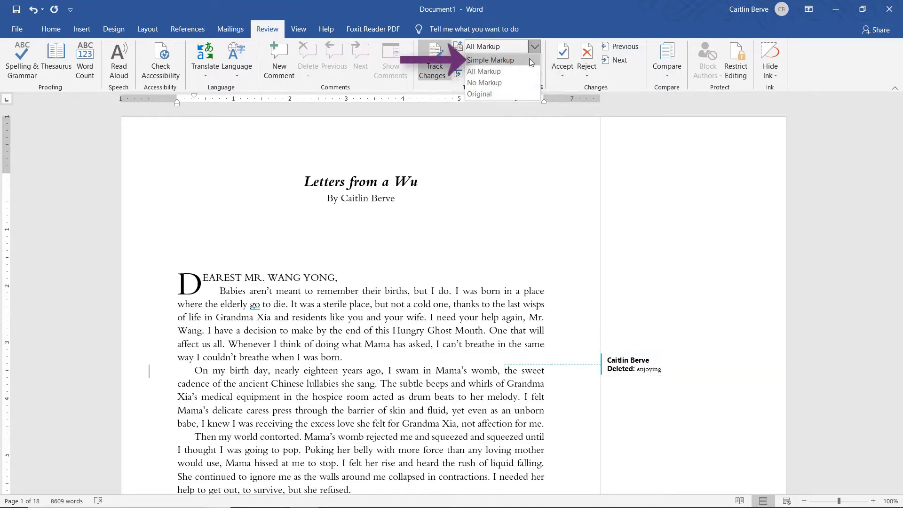
pyautogui.click(530, 60)
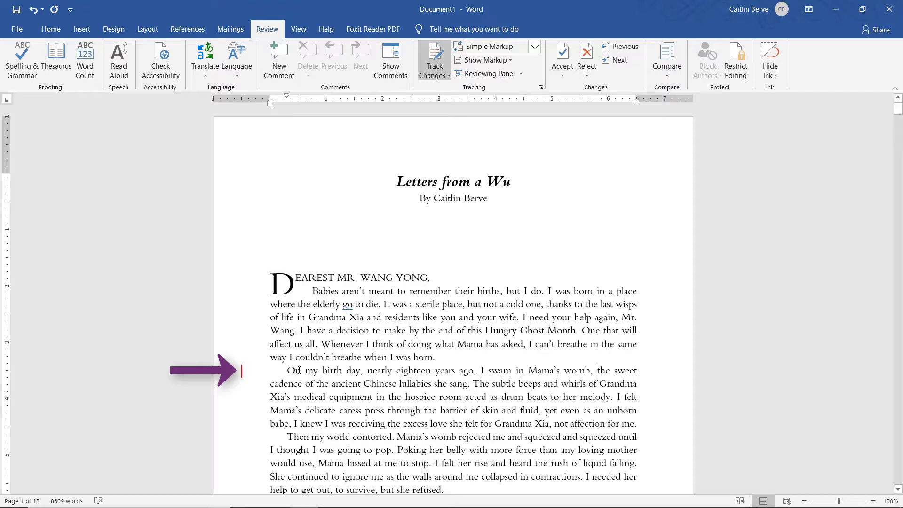
pyautogui.click(242, 374)
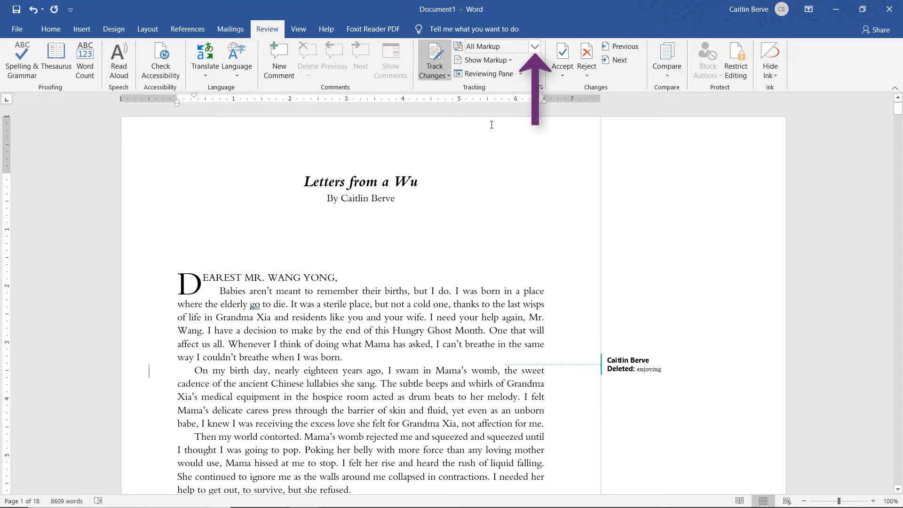
pyautogui.click(538, 43)
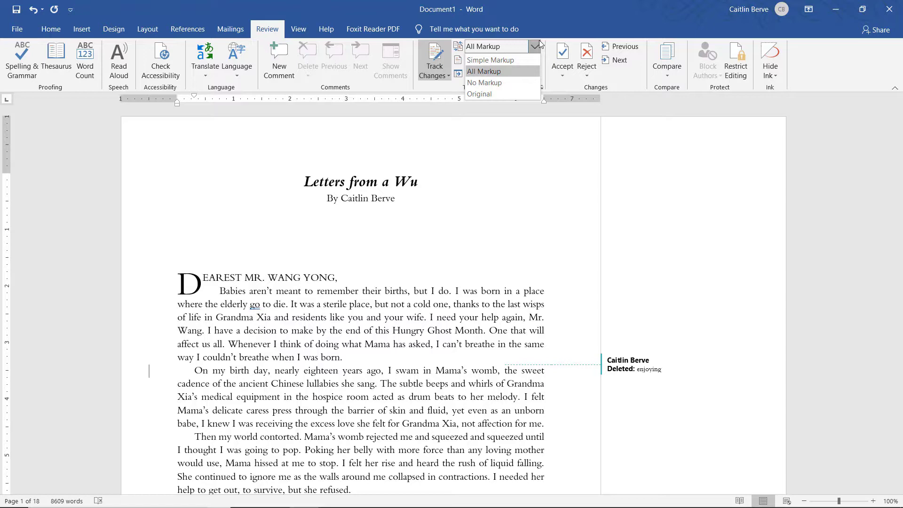
pyautogui.click(532, 69)
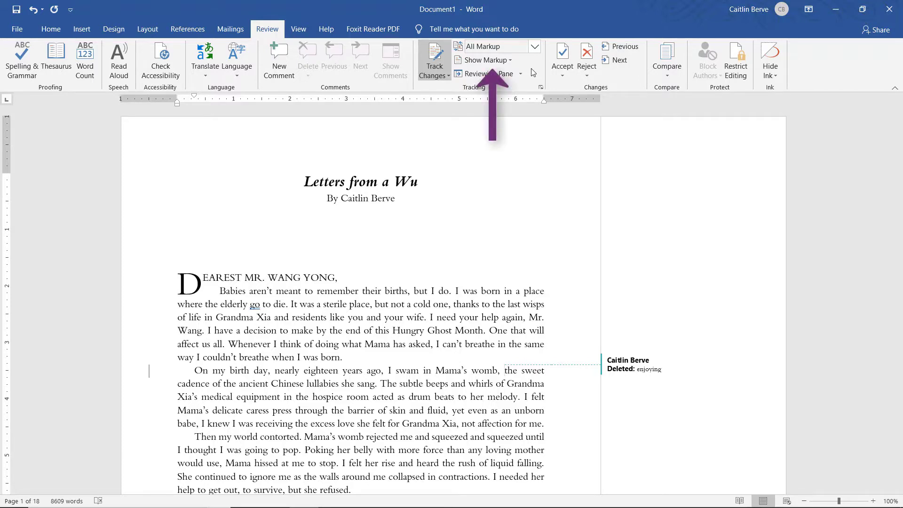
# Hide insertions and deletions from the displayed markup and show them again.
pyautogui.click(508, 61)
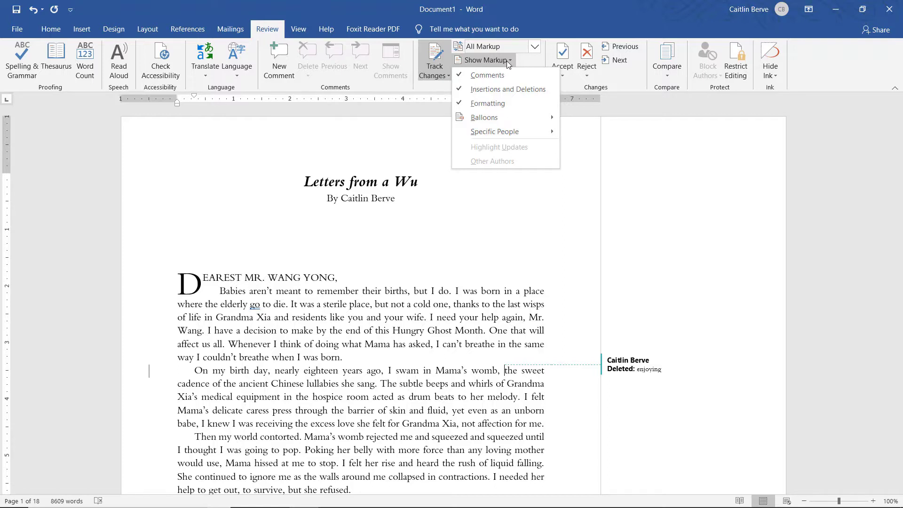
pyautogui.click(504, 90)
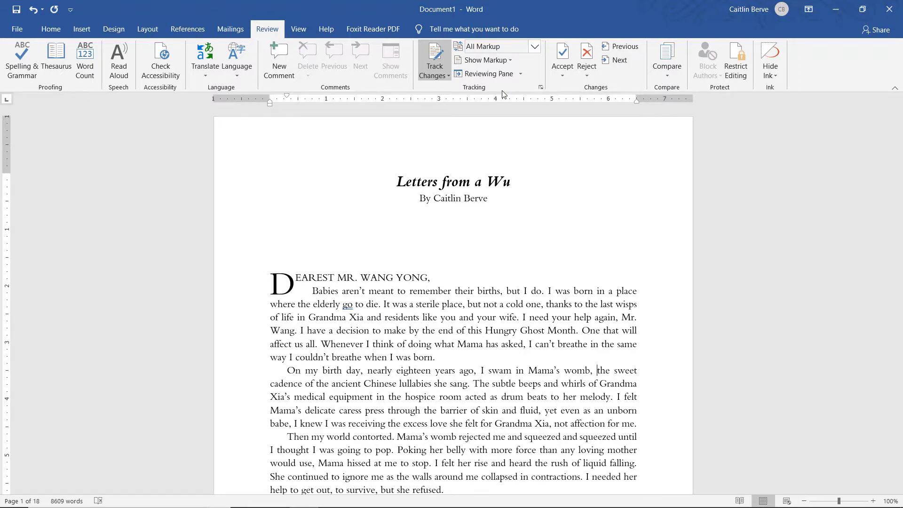
pyautogui.click(508, 60)
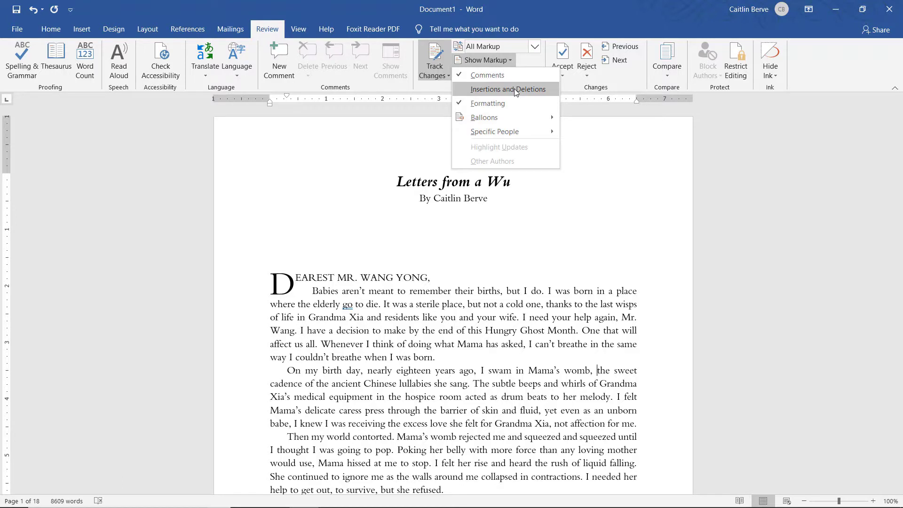
pyautogui.click(514, 89)
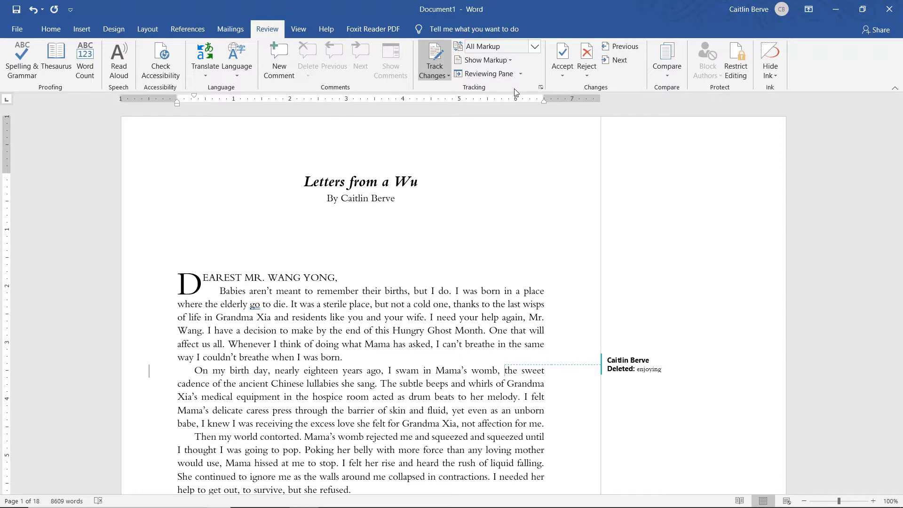
# Try the balloon options Show All Revisions Inline and Show Only Comments and Formatting in Balloons.
pyautogui.click(506, 61)
pyautogui.moveTo(512, 117)
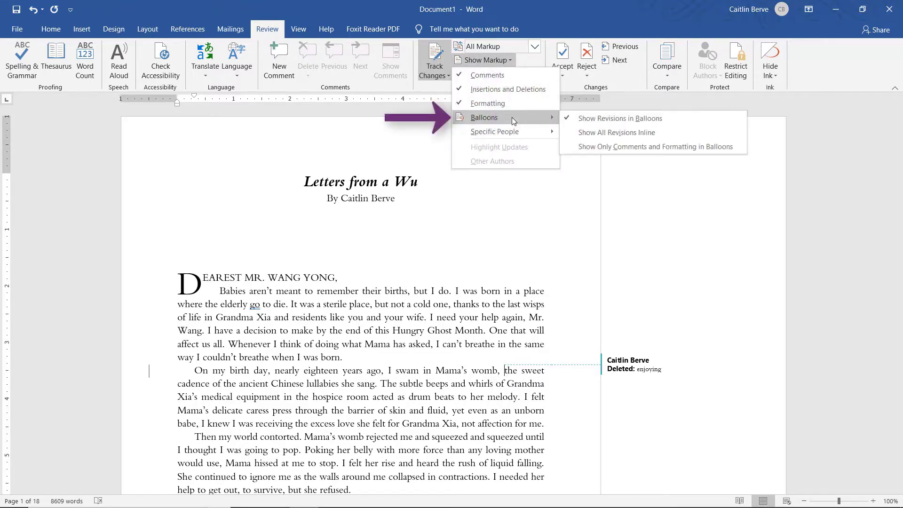
pyautogui.click(595, 133)
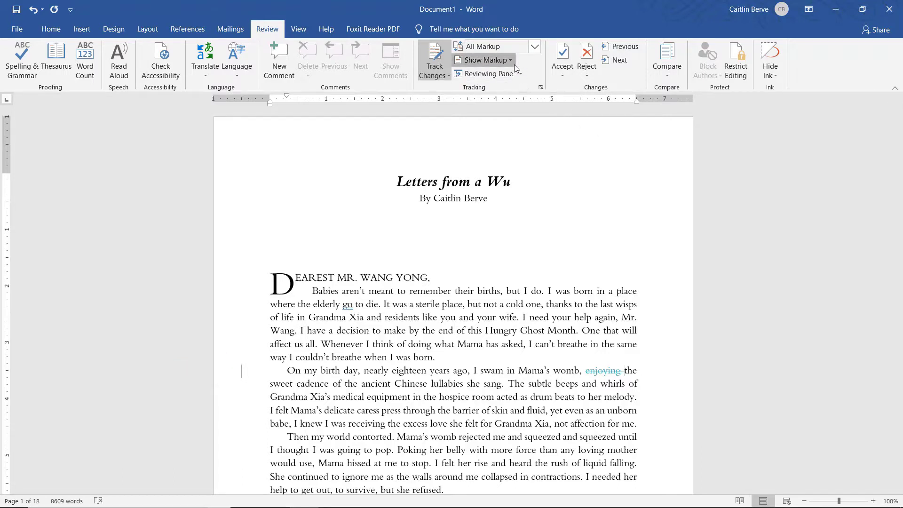
pyautogui.click(486, 60)
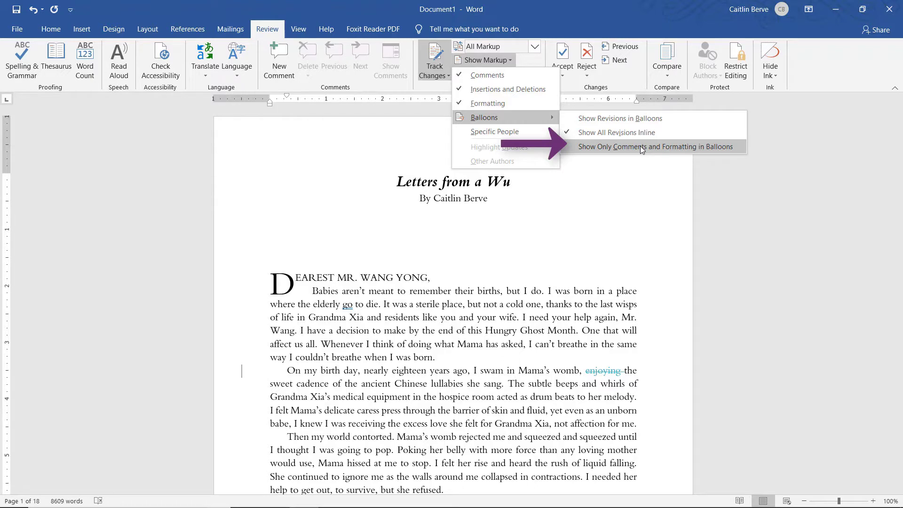
pyautogui.click(640, 145)
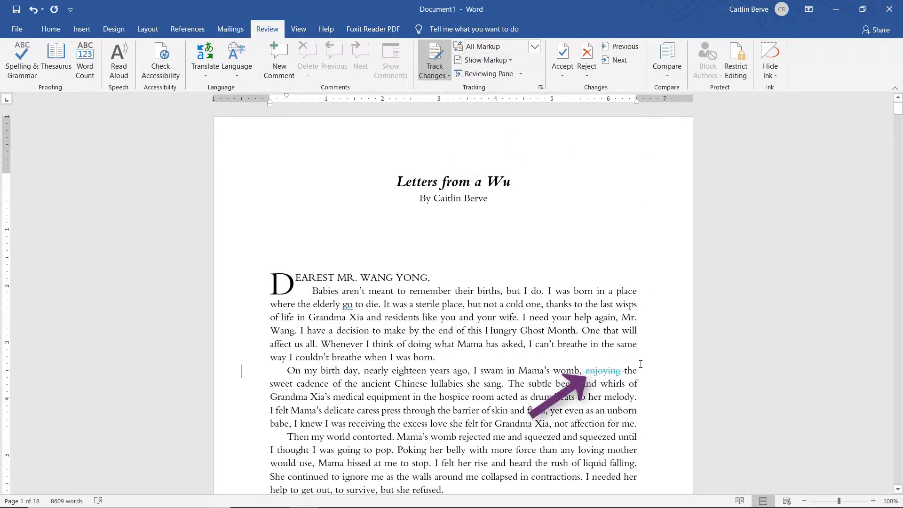
# Add a comment reading "Comment" to the word "place" in the first paragraph.
pyautogui.doubleClick(629, 291)
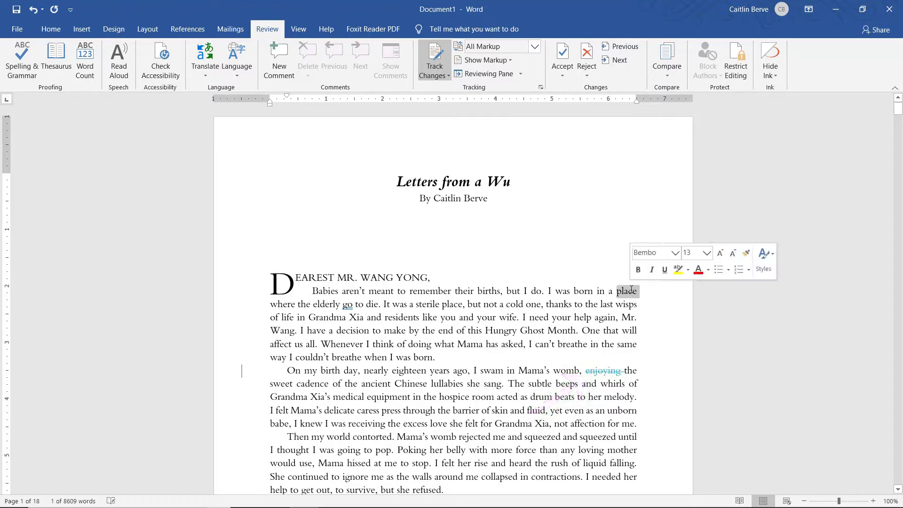
pyautogui.click(282, 58)
pyautogui.write('Comment')
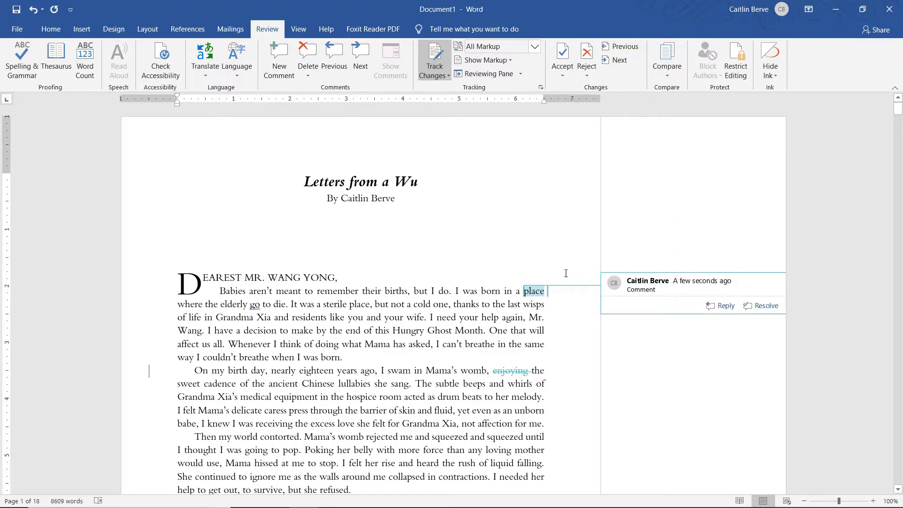
# Set the markup balloons to Show Revisions in Balloons.
pyautogui.click(508, 61)
pyautogui.moveTo(519, 116)
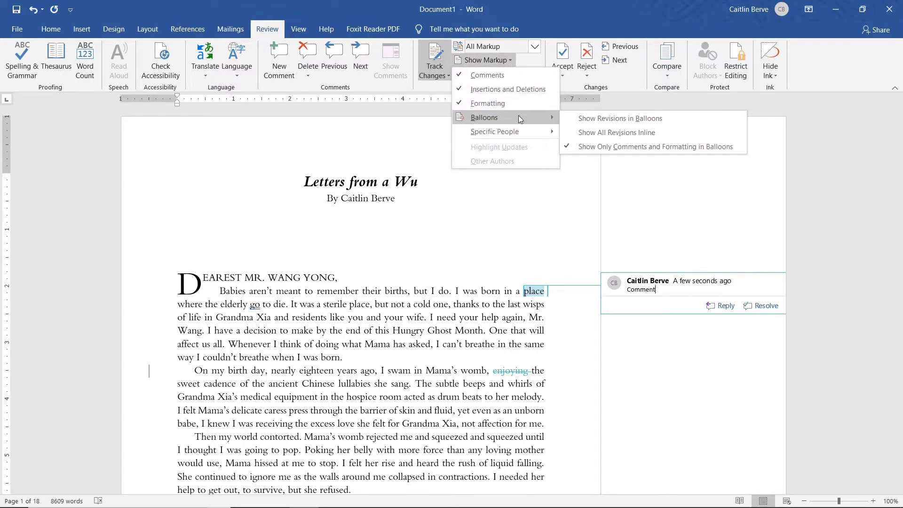
pyautogui.click(591, 122)
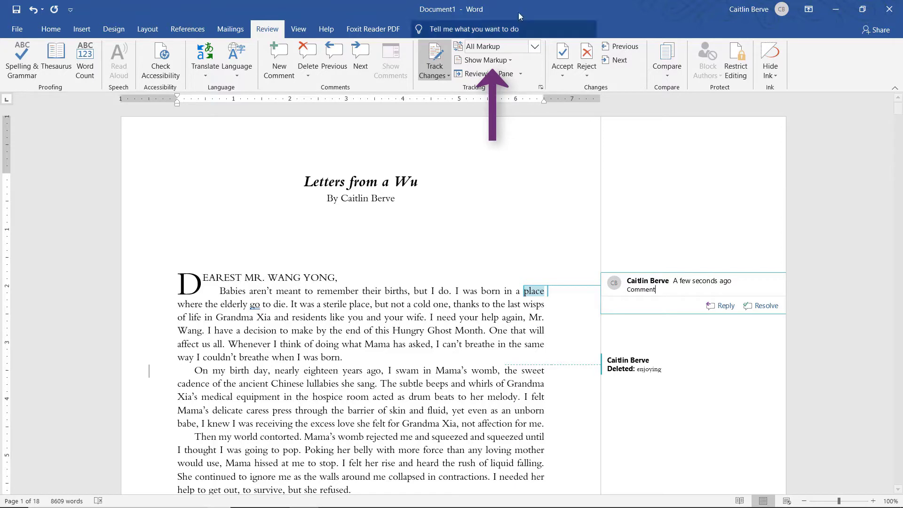
# Check the list of specific people whose markup is shown and close it without changing the selection.
pyautogui.click(502, 61)
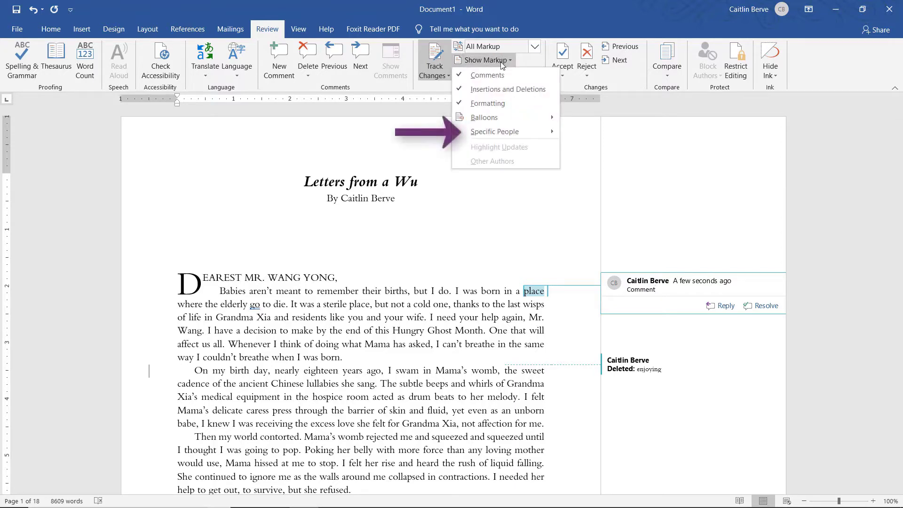
pyautogui.moveTo(520, 128)
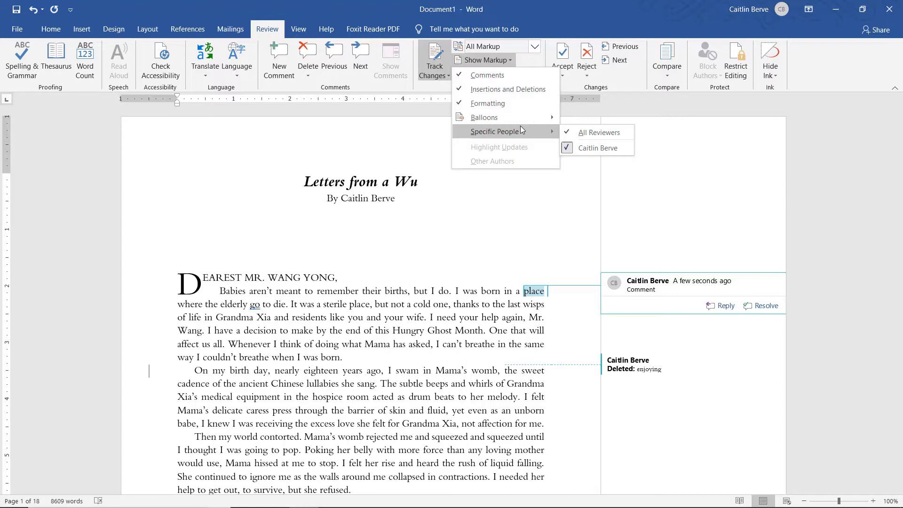
pyautogui.click(609, 102)
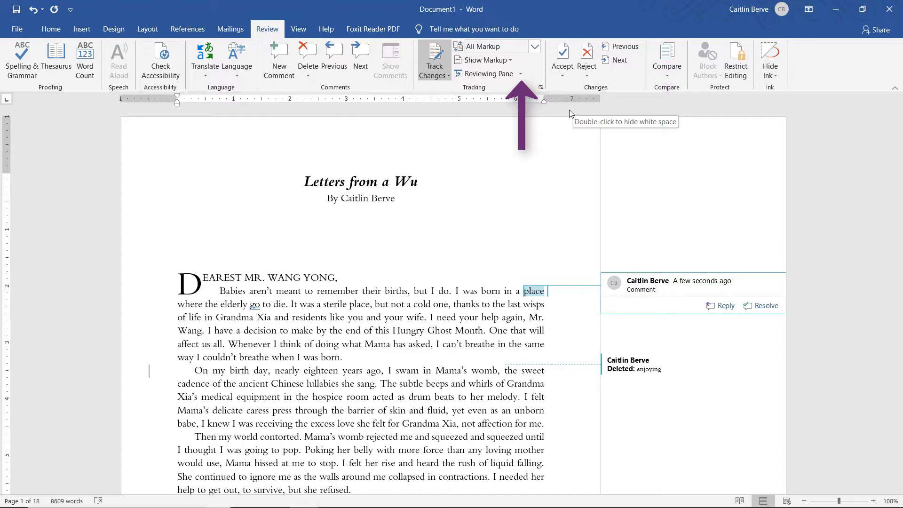
# View the revisions in the vertical Reviewing Pane, refresh the list and close the pane.
pyautogui.click(521, 74)
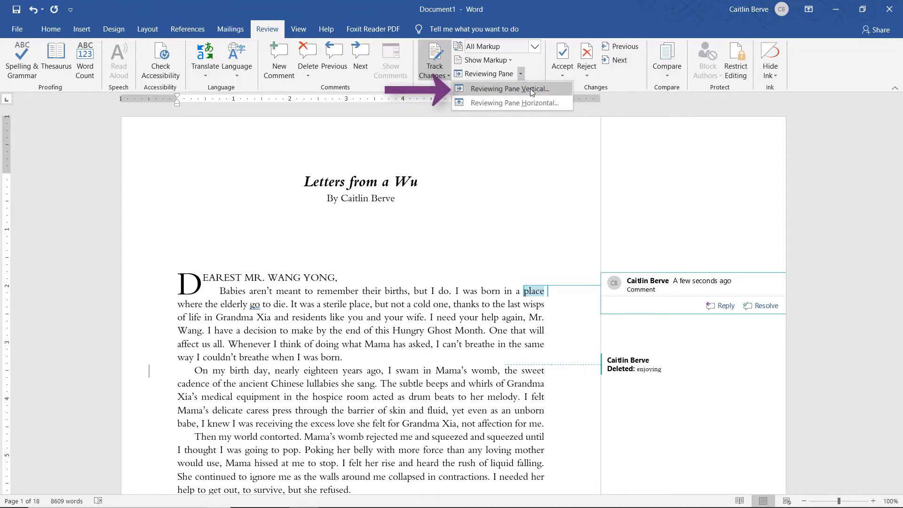
pyautogui.click(529, 89)
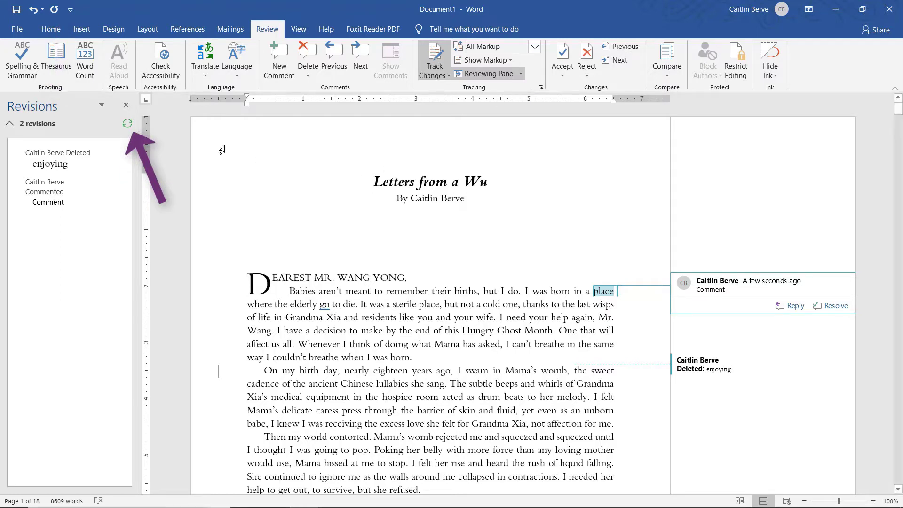
pyautogui.click(127, 125)
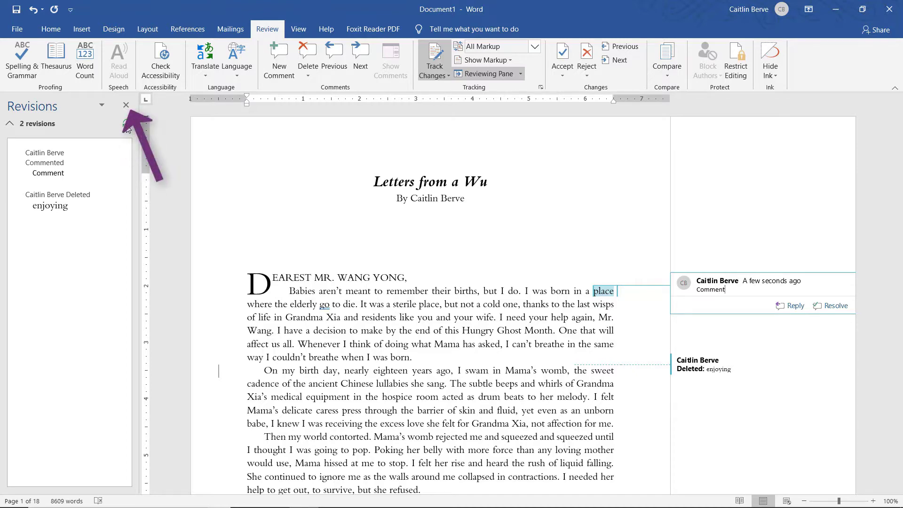
pyautogui.click(125, 105)
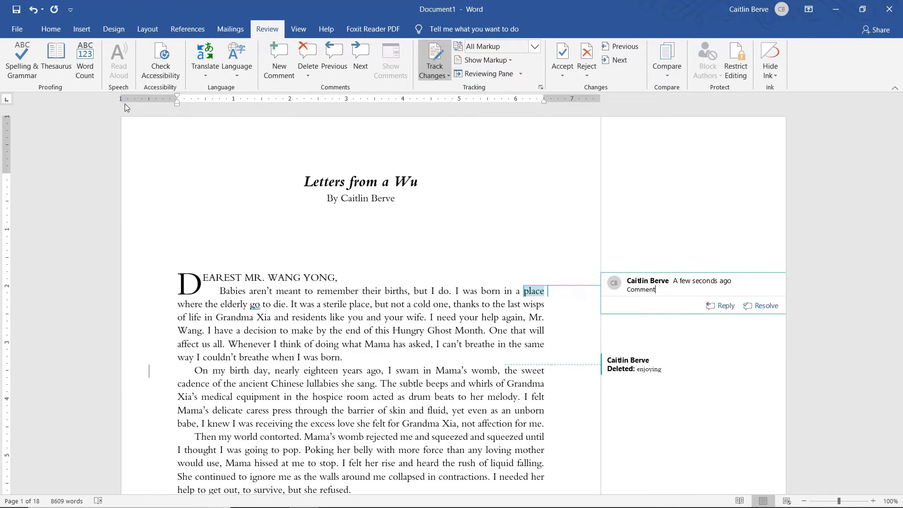
# View the revisions in the horizontal Reviewing Pane and close it.
pyautogui.click(521, 75)
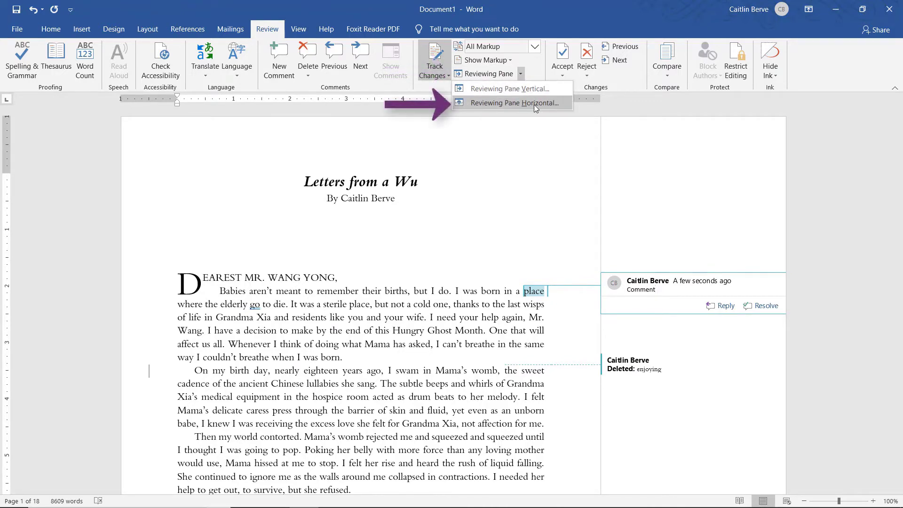
pyautogui.click(535, 104)
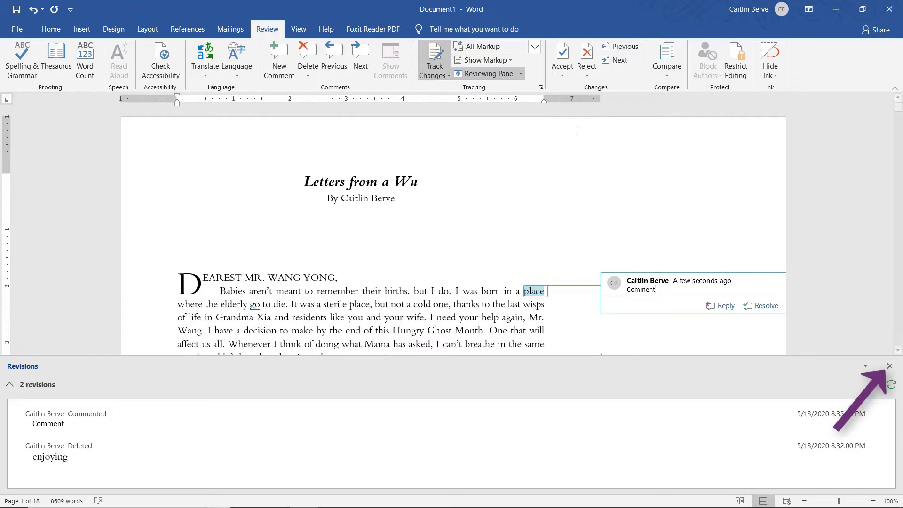
pyautogui.click(889, 366)
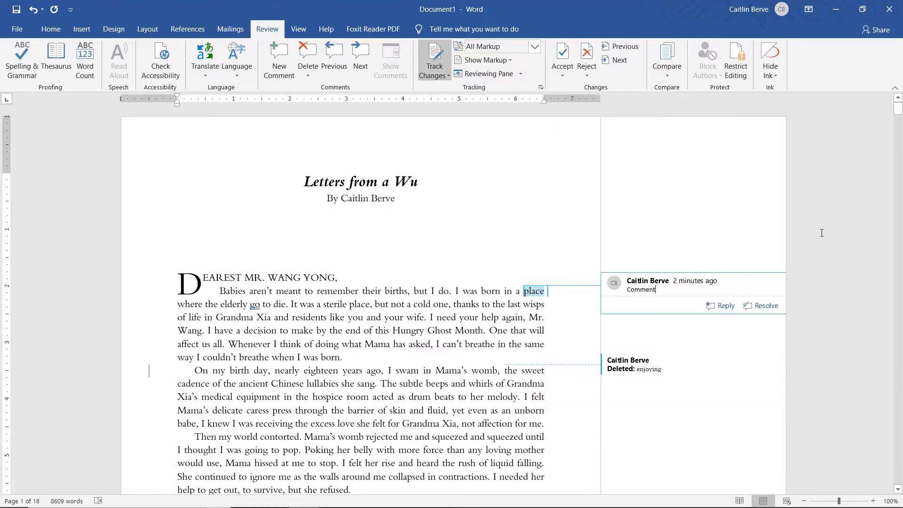
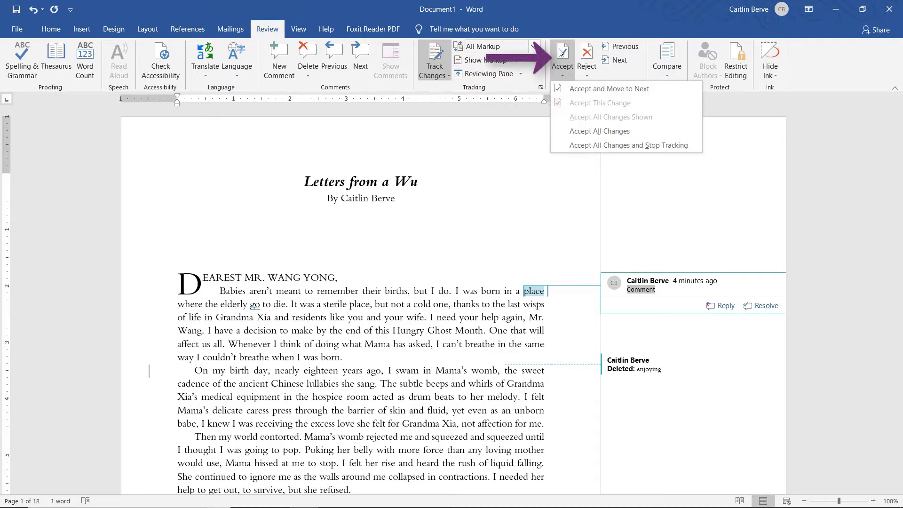
# Accept and move on from the comment to the tracked deletion of "enjoying", and reject that deletion.
pyautogui.click(561, 52)
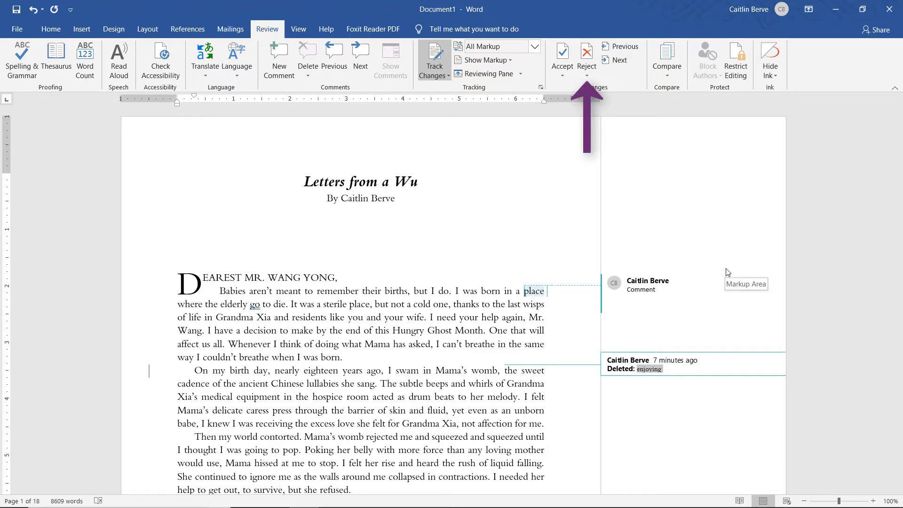
pyautogui.click(587, 77)
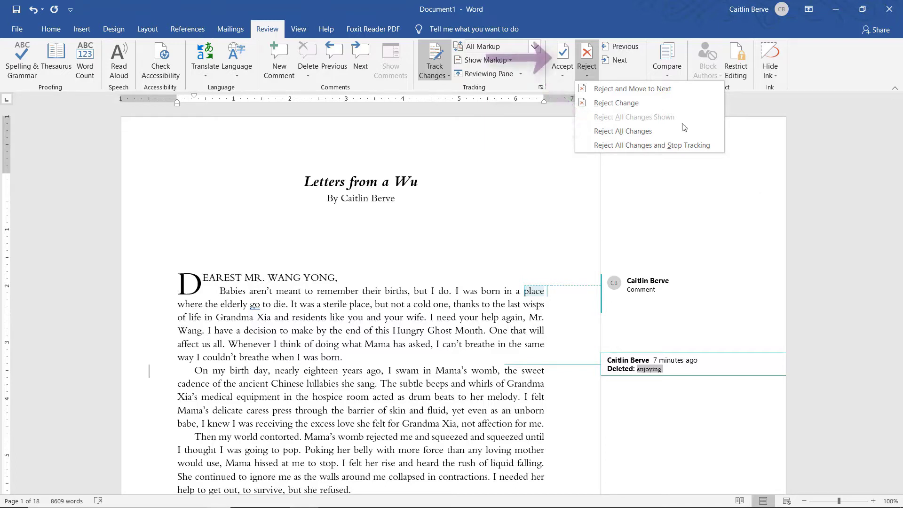
pyautogui.click(586, 54)
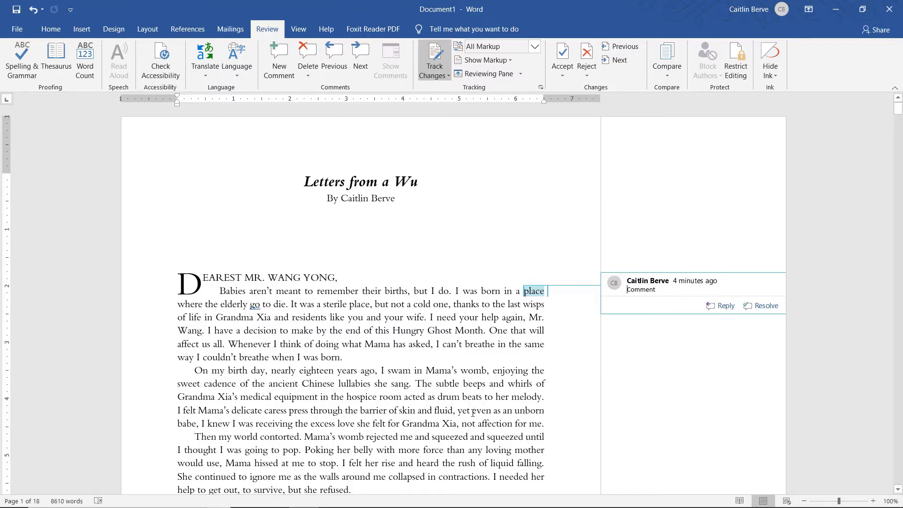
# Add the comment "New comment" to the words "even as an unborn" in the second paragraph and reply to it with "Reply".
pyautogui.moveTo(473, 413); pyautogui.dragTo(552, 410)
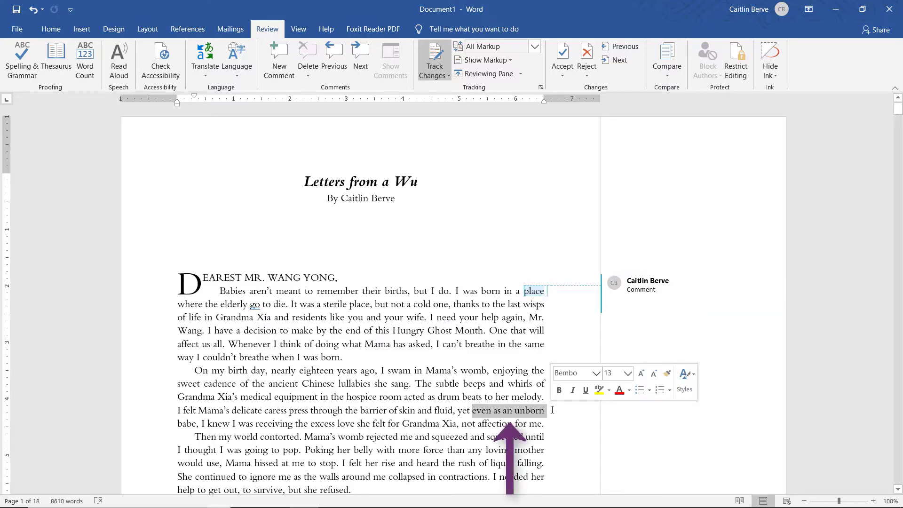
pyautogui.click(279, 67)
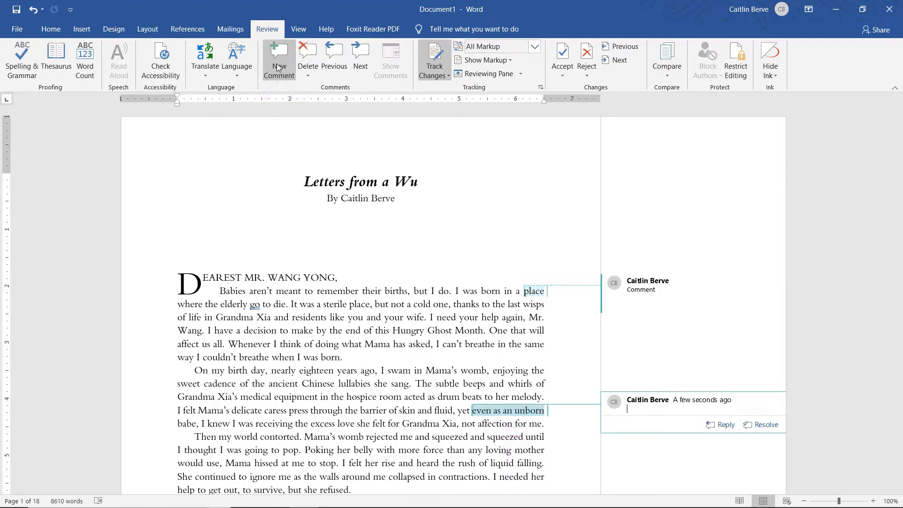
pyautogui.write('New commen')
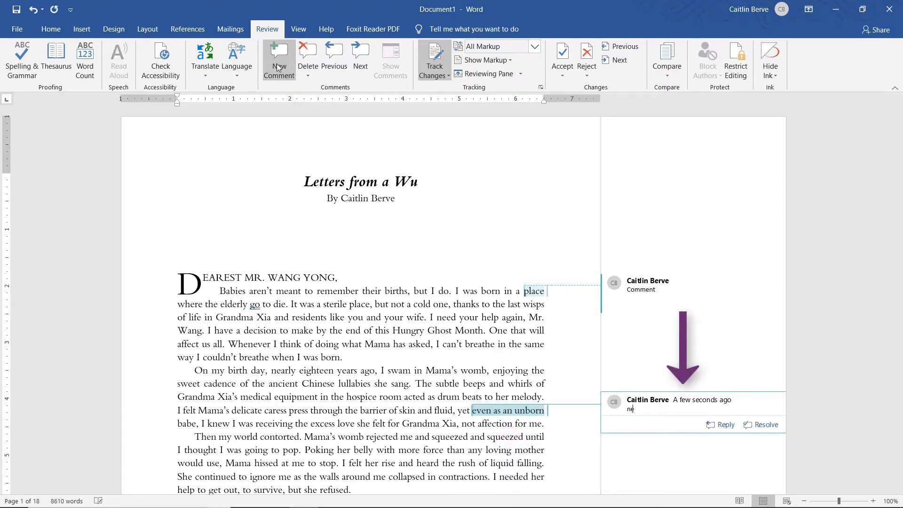
pyautogui.write('t')
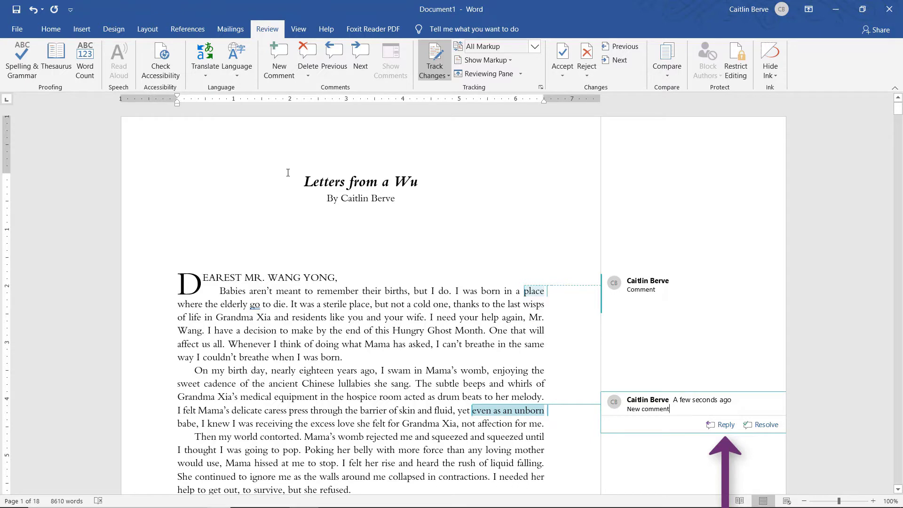
pyautogui.click(719, 425)
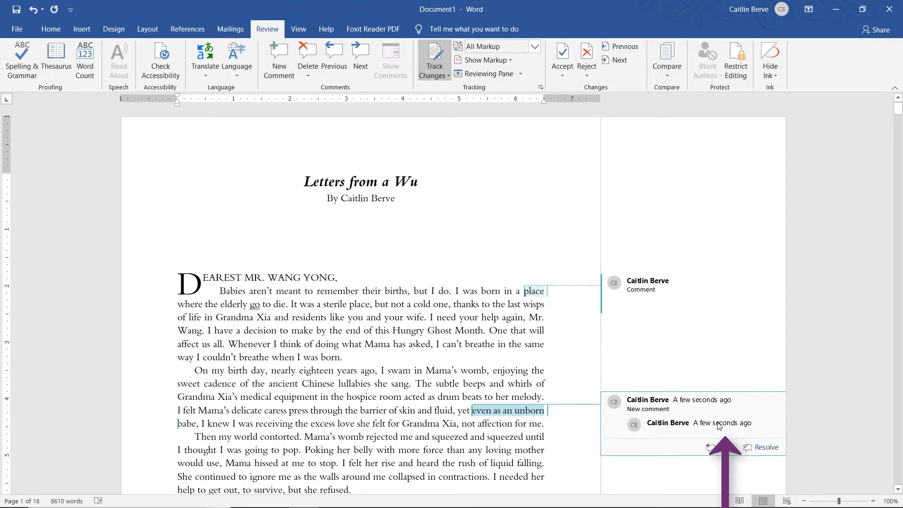
pyautogui.write('Reply')
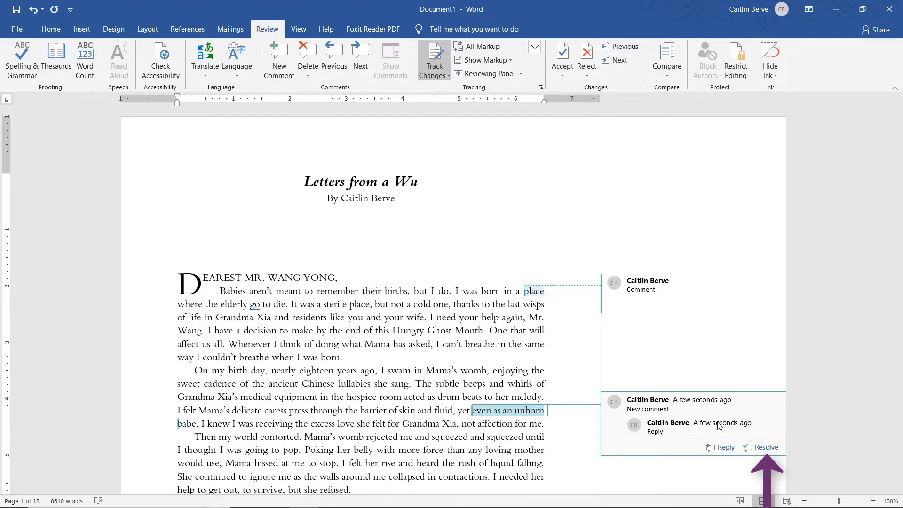
# Resolve the comment thread on "even as an unborn" and reopen it.
pyautogui.click(772, 447)
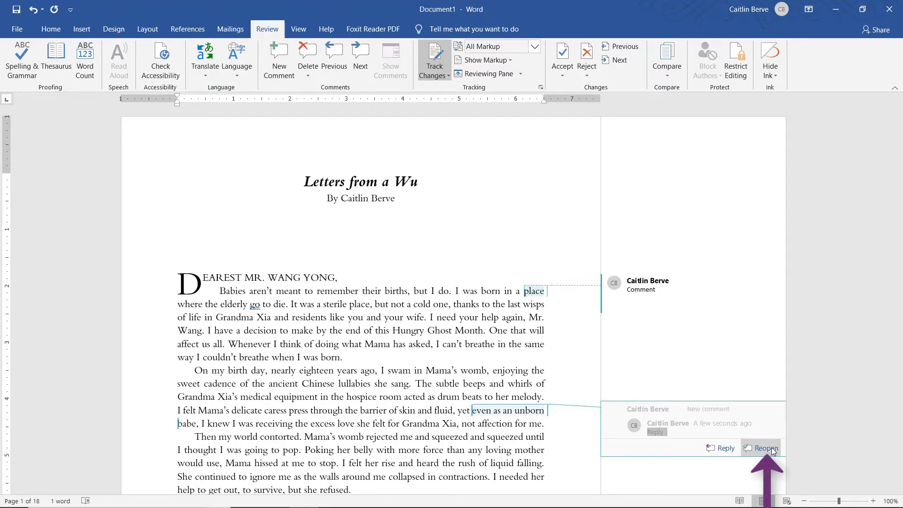
pyautogui.click(772, 447)
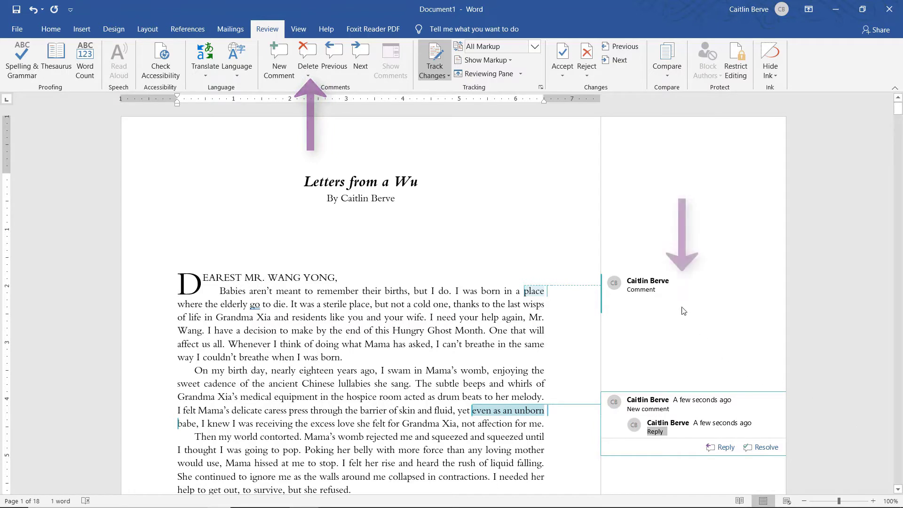
# Delete the comment attached to the word "place" in the first paragraph.
pyautogui.click(673, 287)
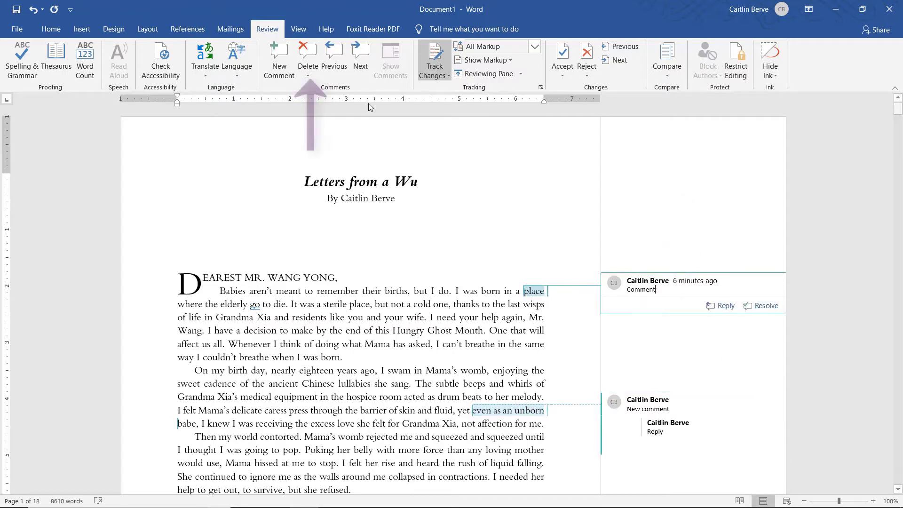
pyautogui.click(310, 56)
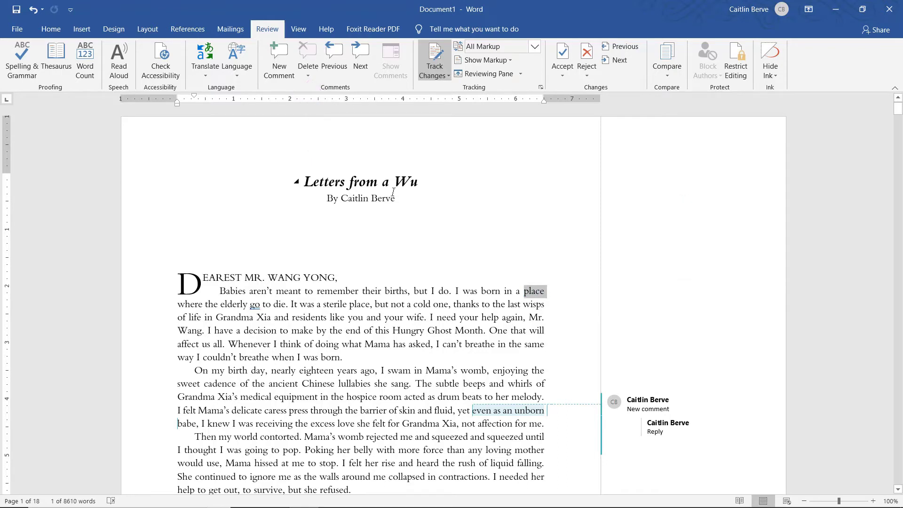
# Jump to the next and previous comments, and remove the reply from the comment on "even as an unborn".
pyautogui.click(357, 58)
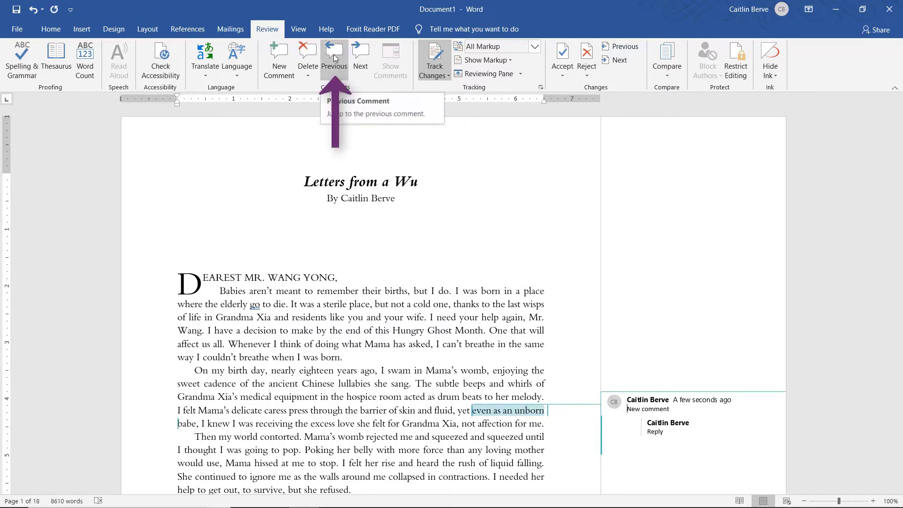
pyautogui.click(335, 58)
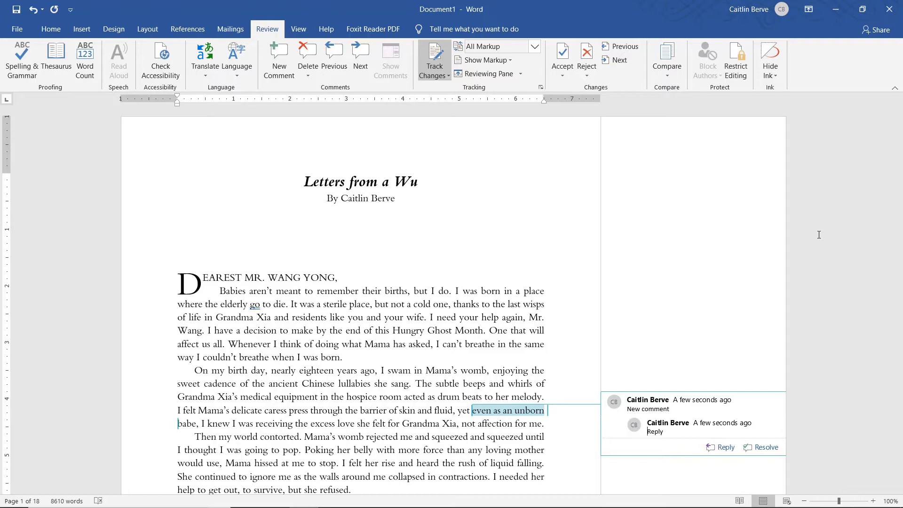
pyautogui.click(676, 365)
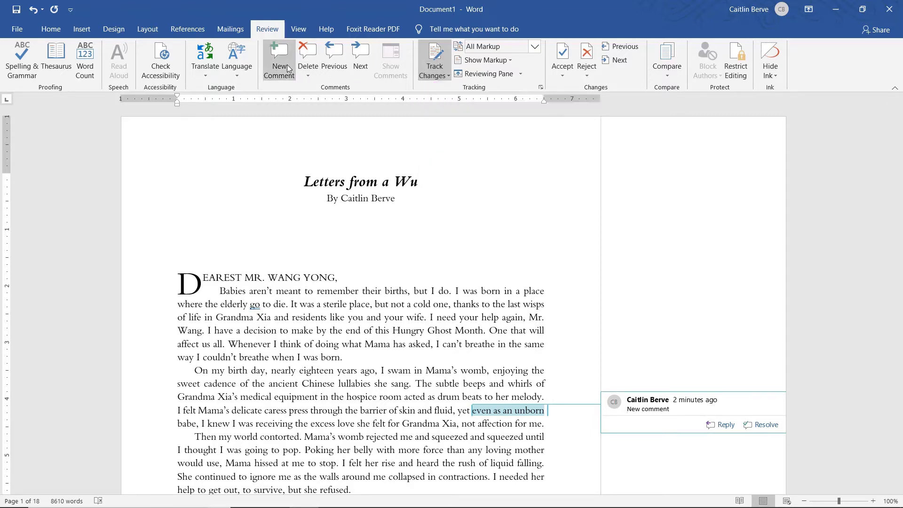
# Replace the period after "but I do" in the first paragraph with a question mark as a tracked change.
pyautogui.click(453, 292)
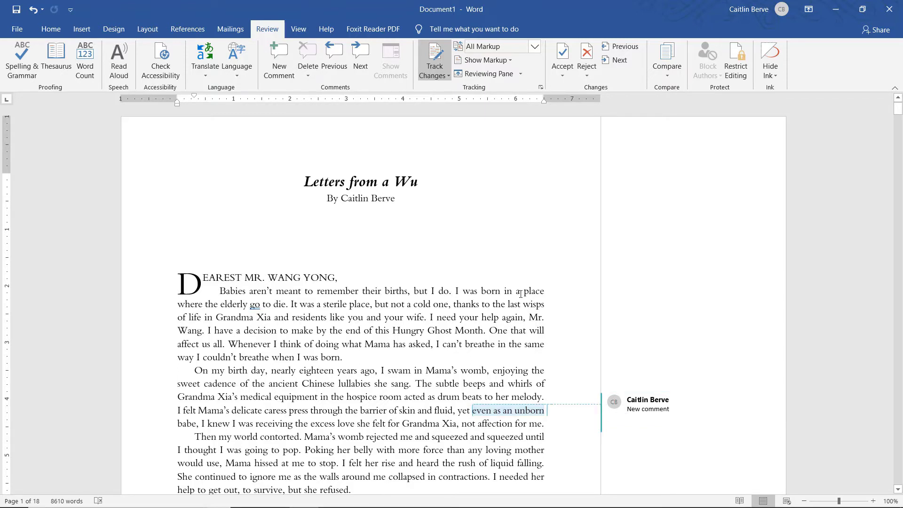
pyautogui.press('BackSpace')
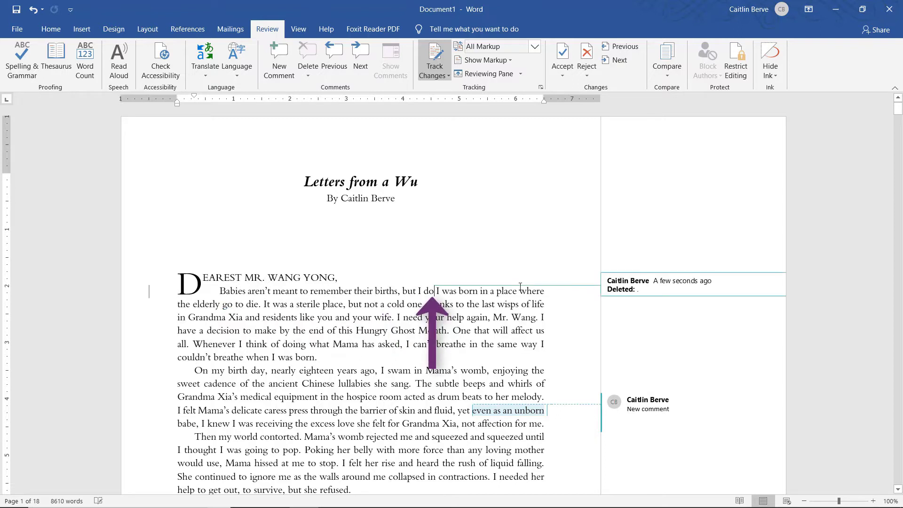
pyautogui.write('?')
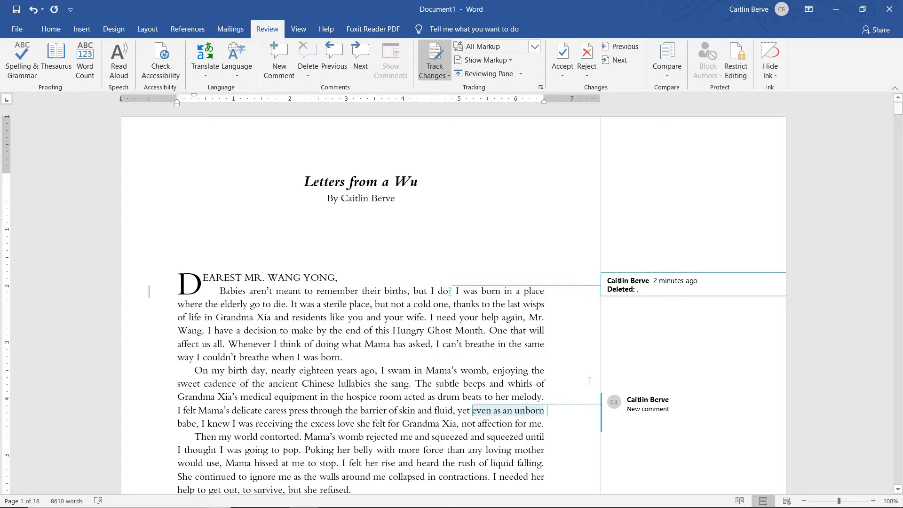
# Open the advanced Track Changes options and check the markup styles available for insertions.
pyautogui.click(540, 88)
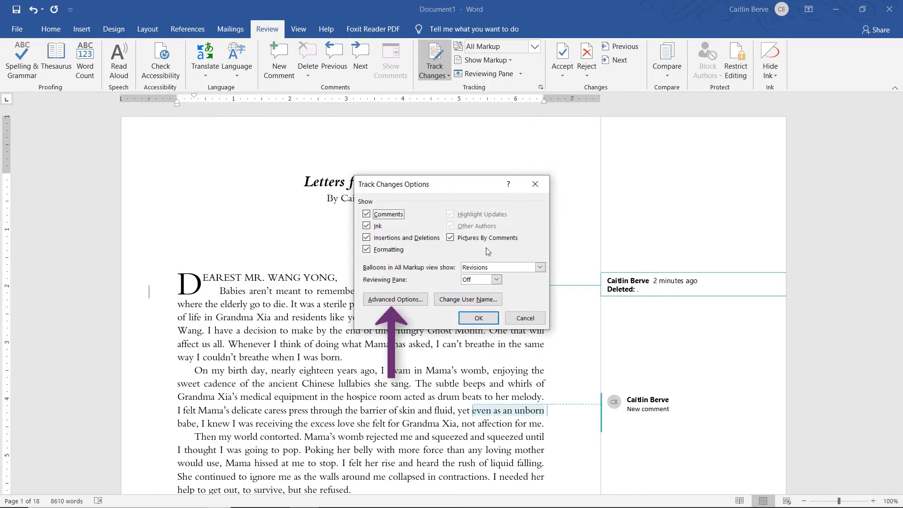
pyautogui.click(388, 300)
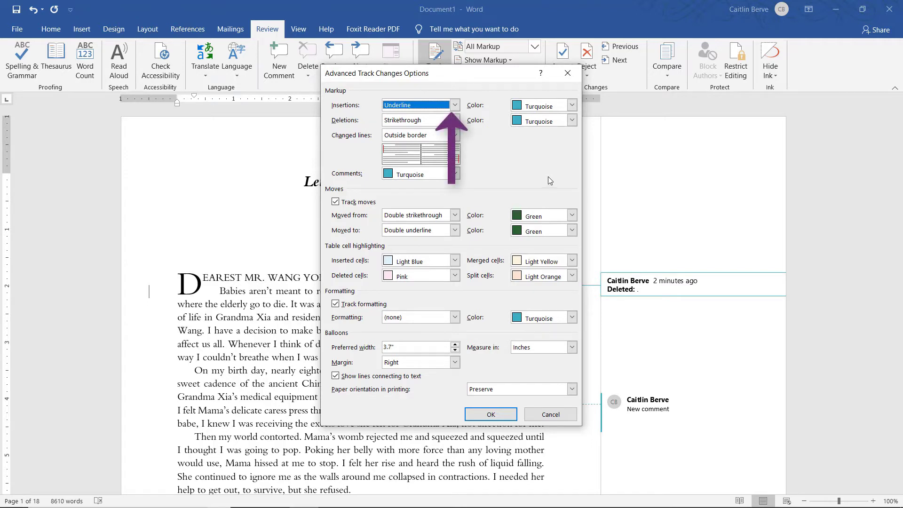
pyautogui.click(454, 105)
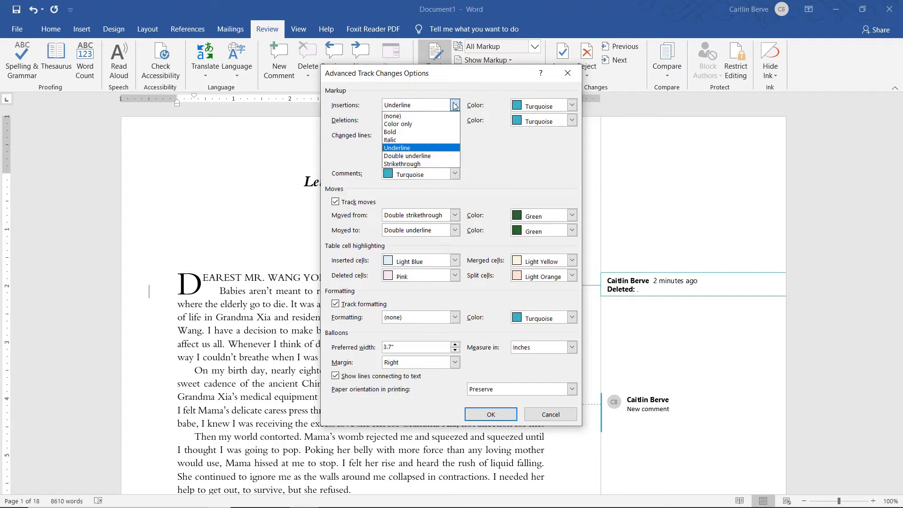
pyautogui.click(454, 104)
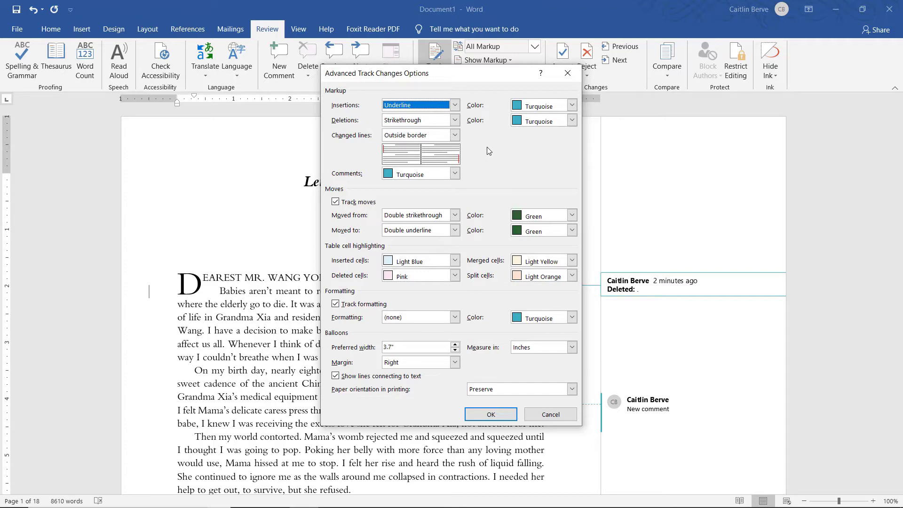
# Look through the colors available for comments and close the list without picking another color.
pyautogui.click(455, 173)
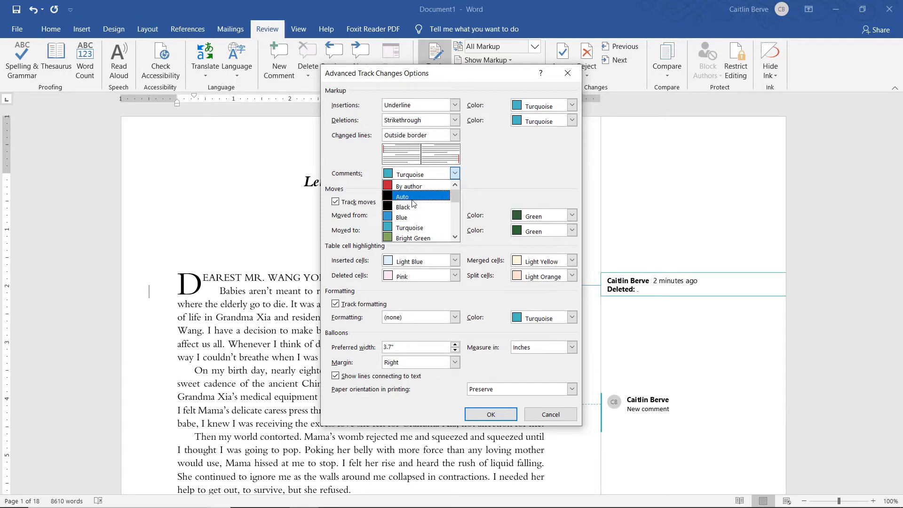
pyautogui.scroll(-1, 413, 204)
pyautogui.scroll(-1, 413, 203)
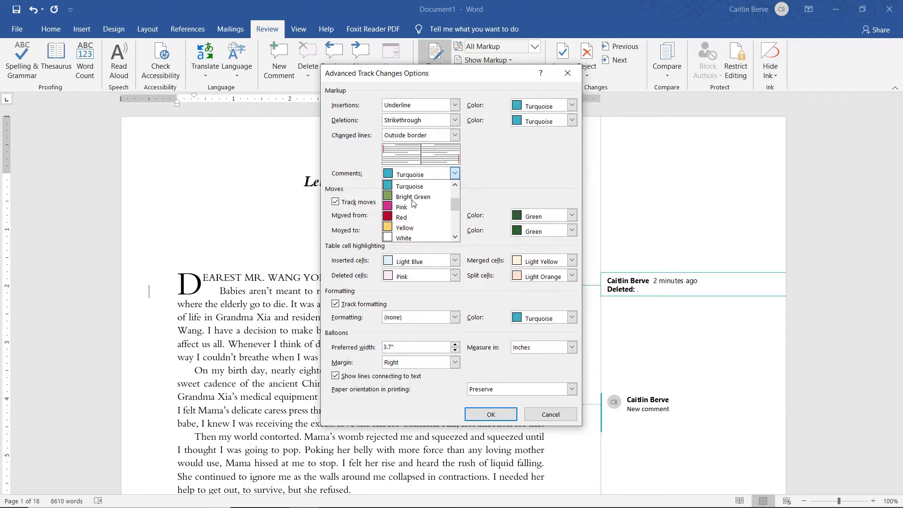
pyautogui.scroll(-3, 413, 204)
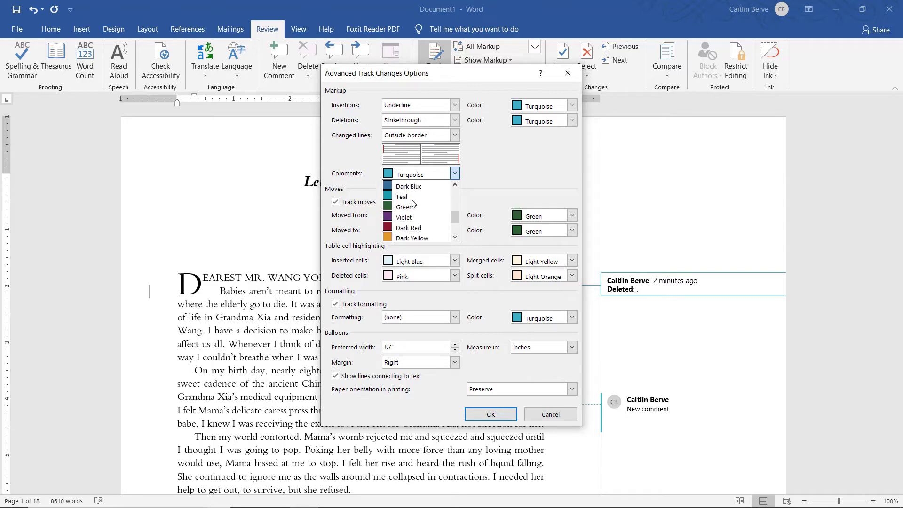
pyautogui.scroll(-2, 412, 203)
pyautogui.click(408, 175)
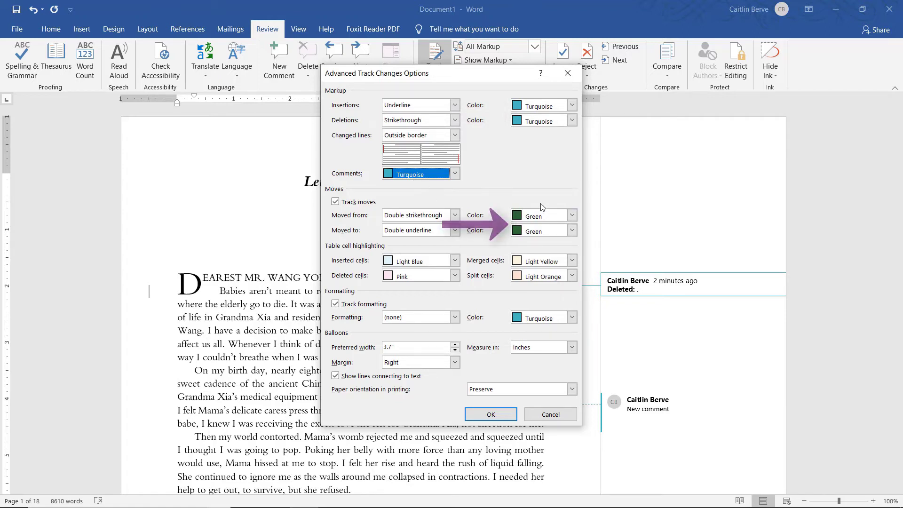
# Set the markup color for both moved-from and moved-to text to Violet.
pyautogui.click(572, 215)
pyautogui.scroll(2, 544, 249)
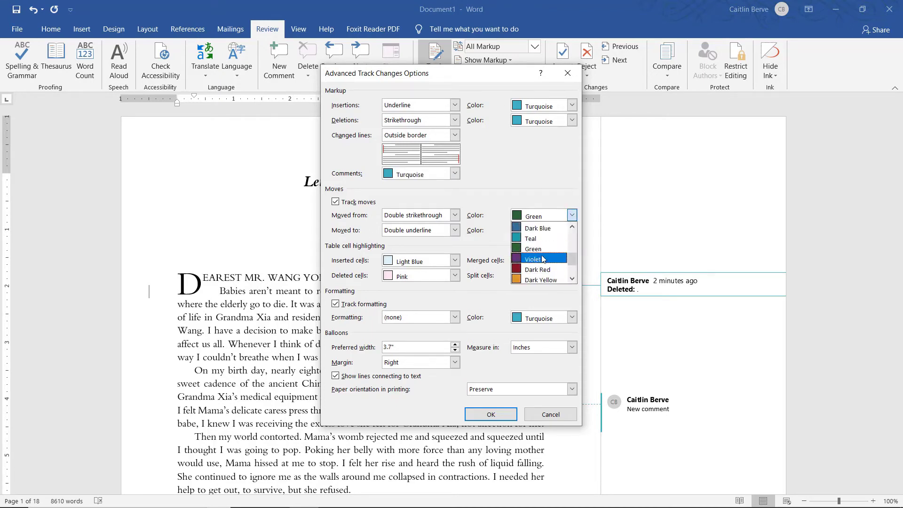
pyautogui.click(543, 259)
pyautogui.click(572, 230)
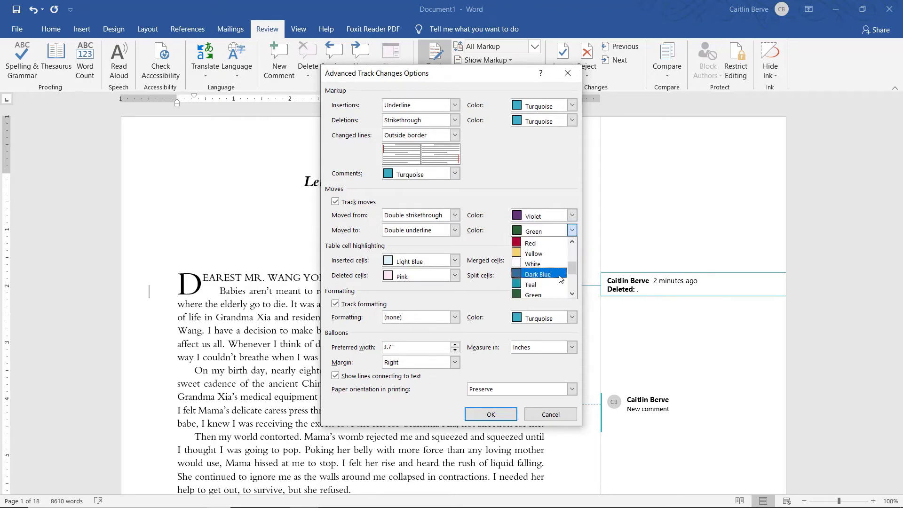
pyautogui.scroll(-2, 561, 278)
pyautogui.click(541, 274)
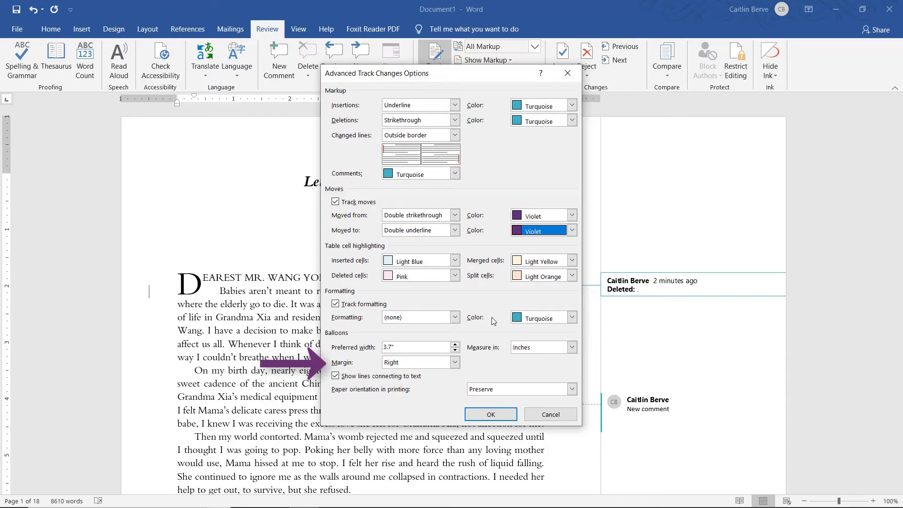
# Check the balloon margin setting, then apply the advanced options and close the Track Changes options.
pyautogui.hotkey('alt', 'm')
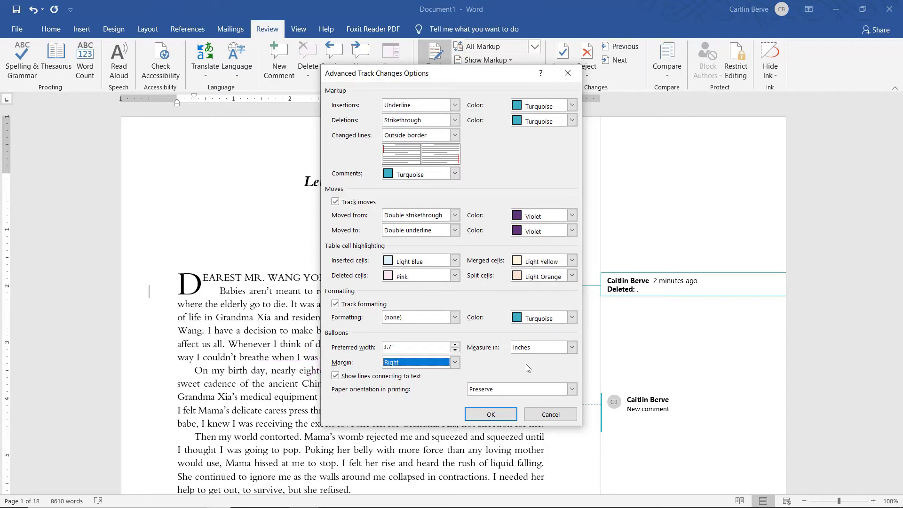
pyautogui.click(501, 416)
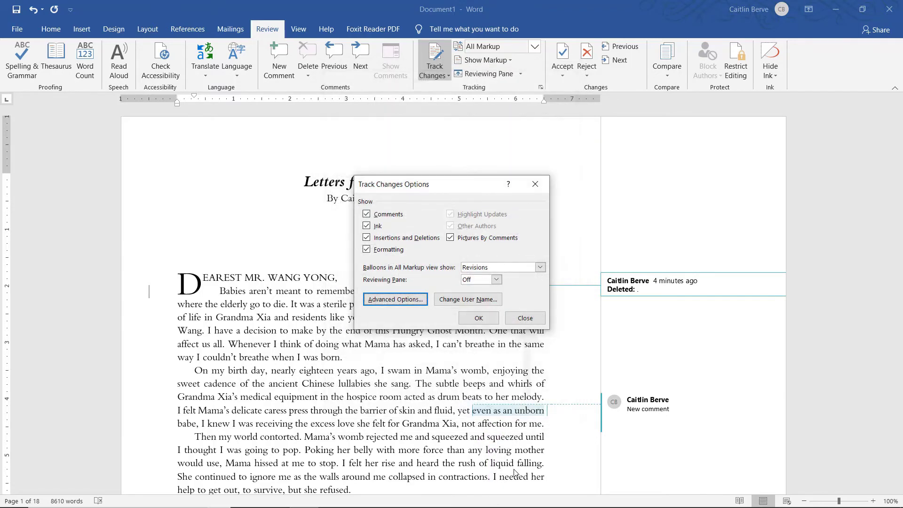
pyautogui.click(515, 321)
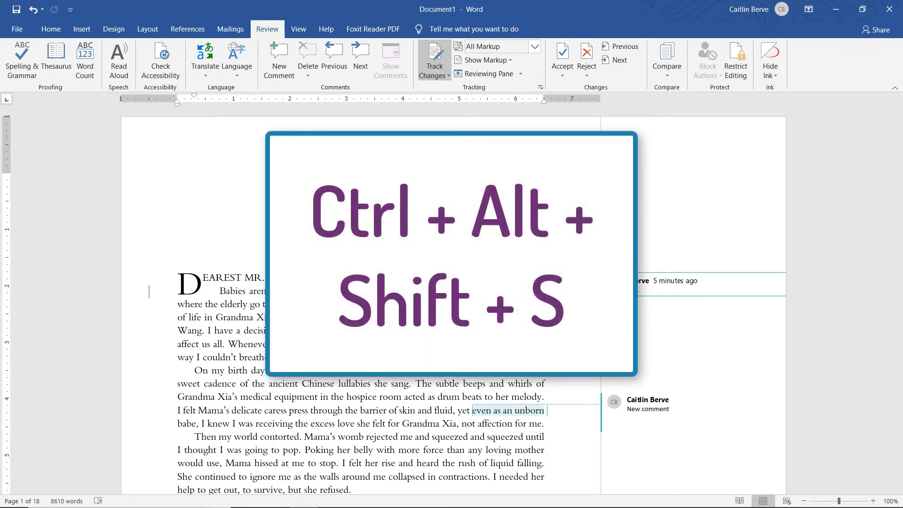
# Open the Styles pane and set its options to show All styles.
pyautogui.hotkey('ctrl', 'alt', 'shift', 's')
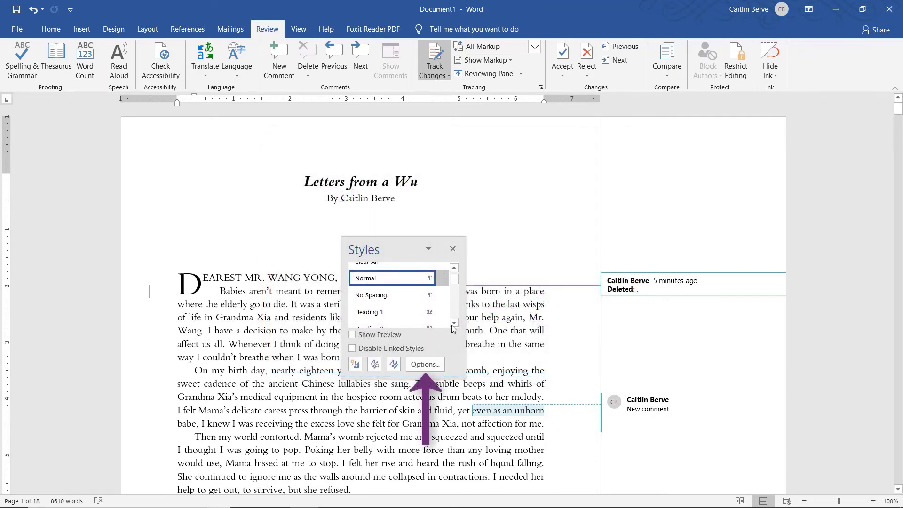
pyautogui.click(424, 364)
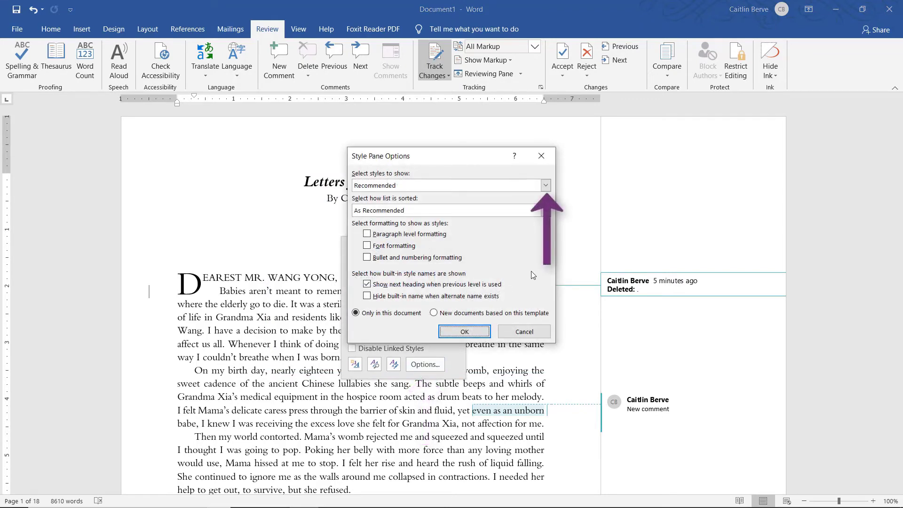
pyautogui.click(547, 187)
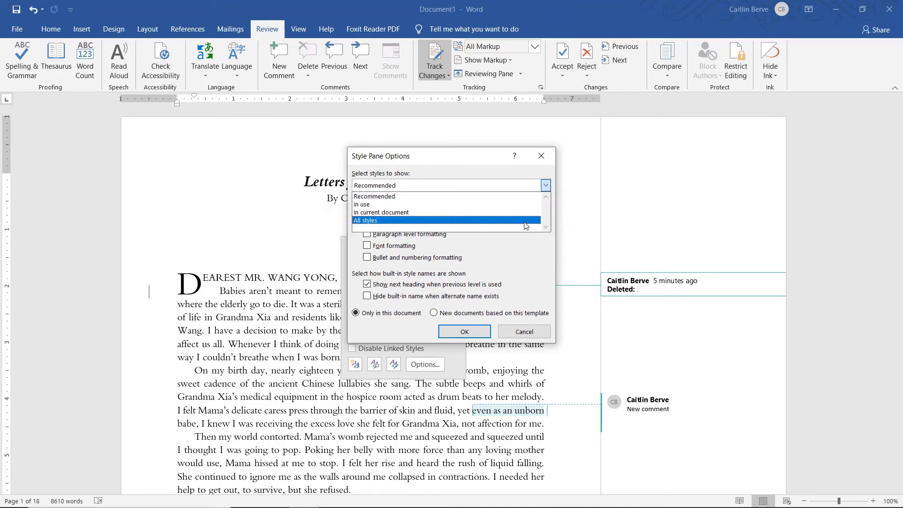
pyautogui.click(542, 222)
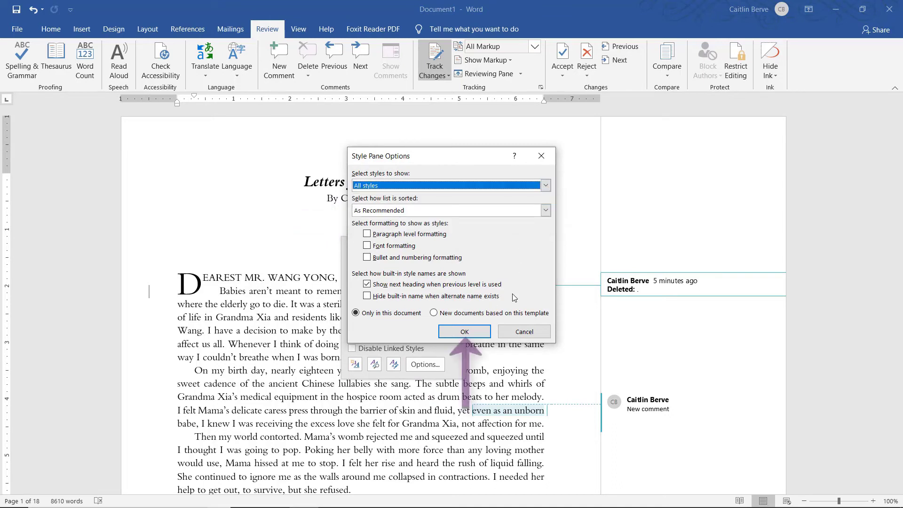
pyautogui.click(465, 332)
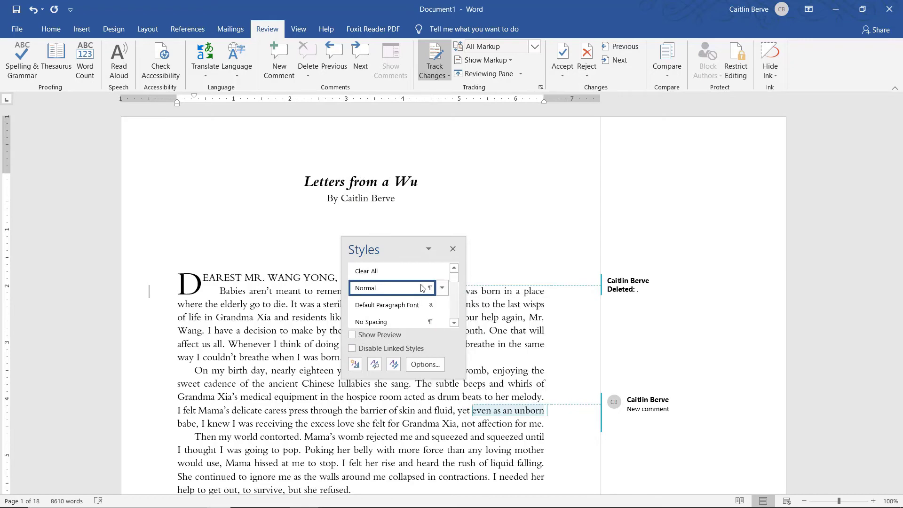
# Modify the Balloon Text style to font size 11 for this document, apply the change, and close the Styles pane.
pyautogui.scroll(-5, 422, 288)
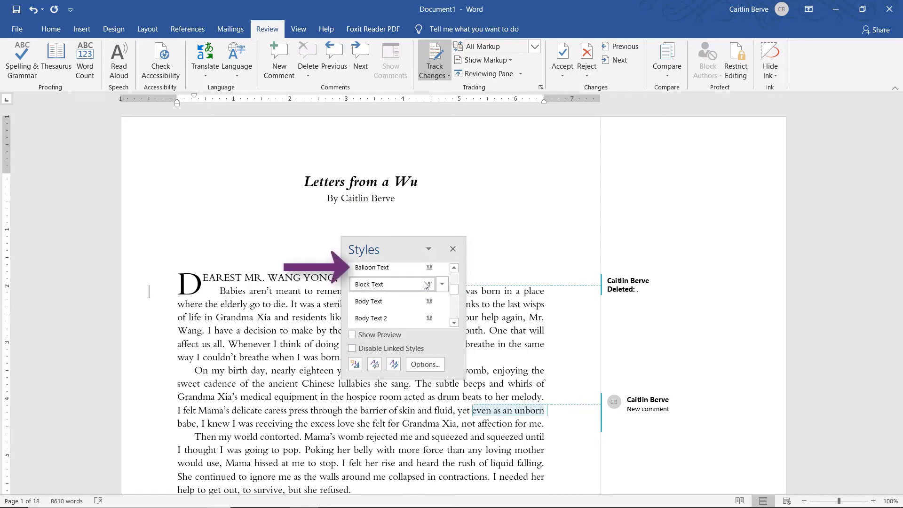
pyautogui.moveTo(446, 289)
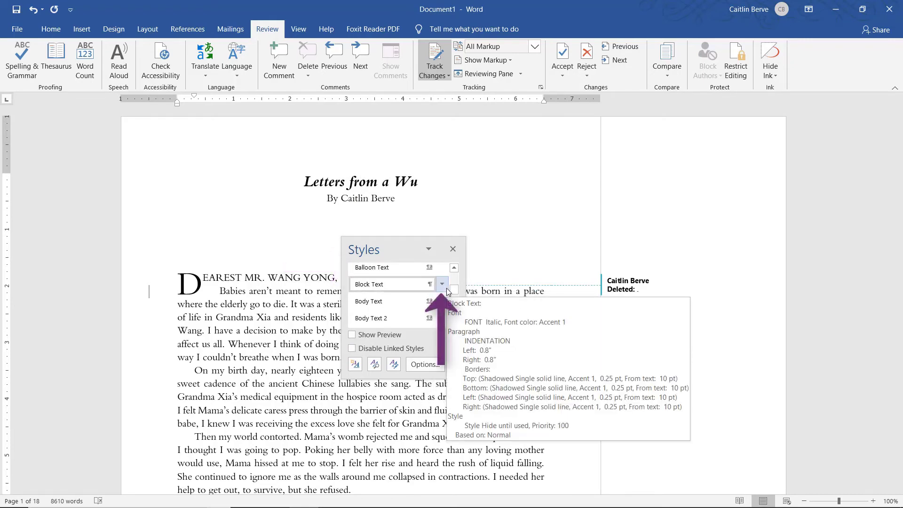
pyautogui.click(444, 268)
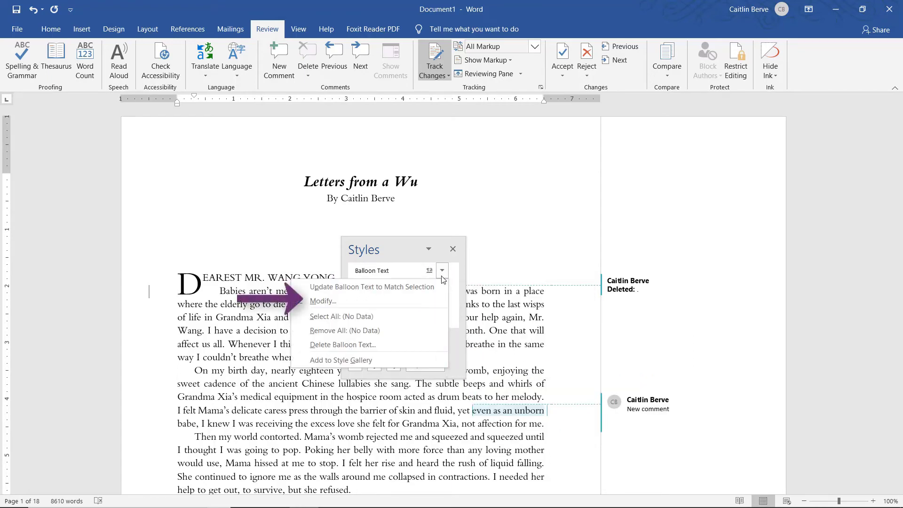
pyautogui.click(419, 301)
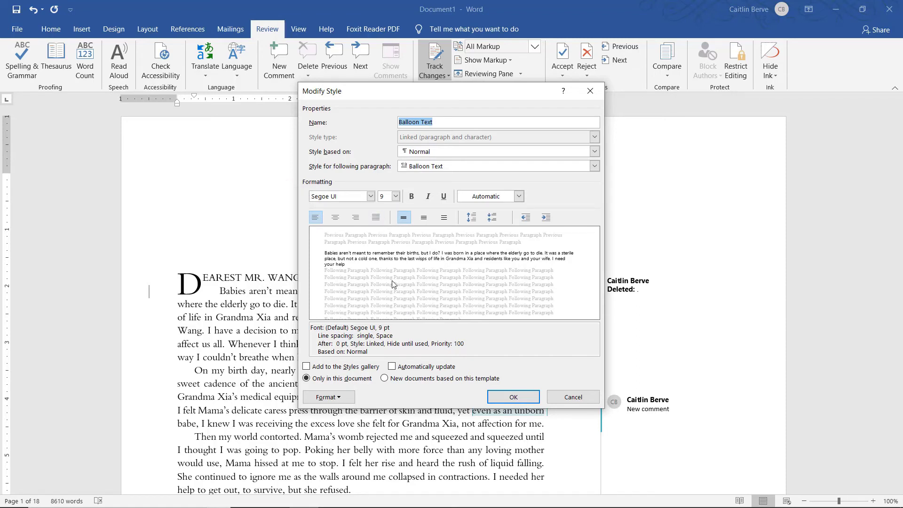
pyautogui.click(396, 196)
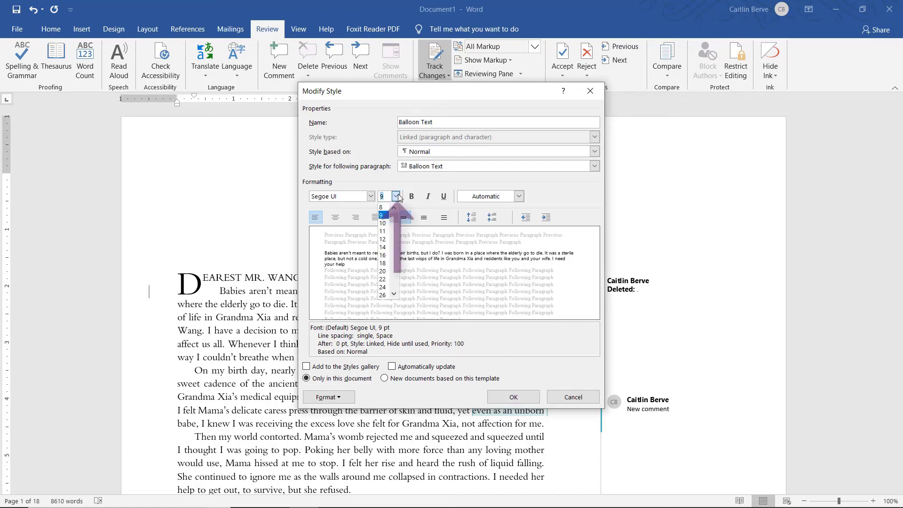
pyautogui.click(383, 231)
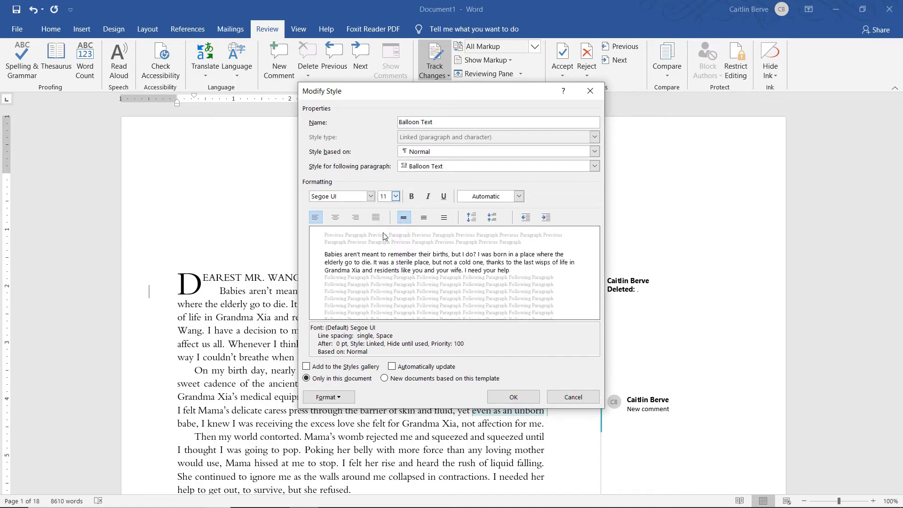
pyautogui.click(514, 397)
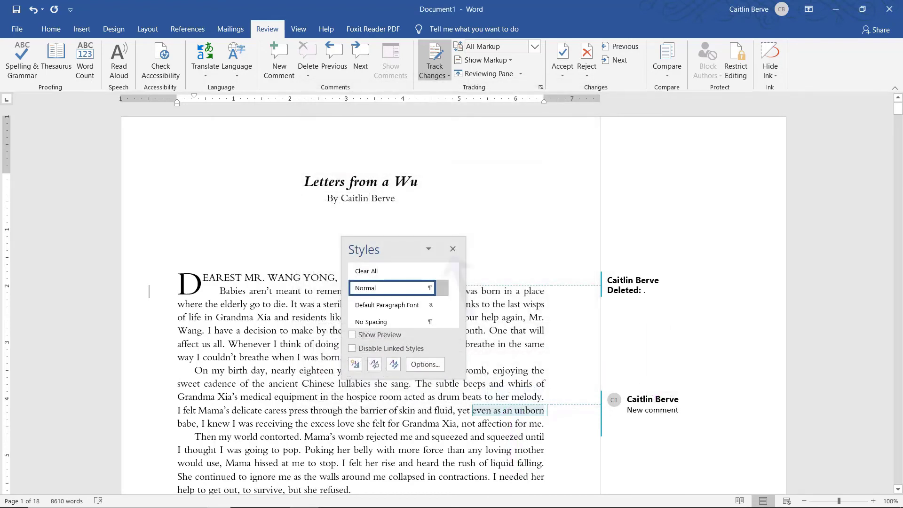
pyautogui.click(453, 248)
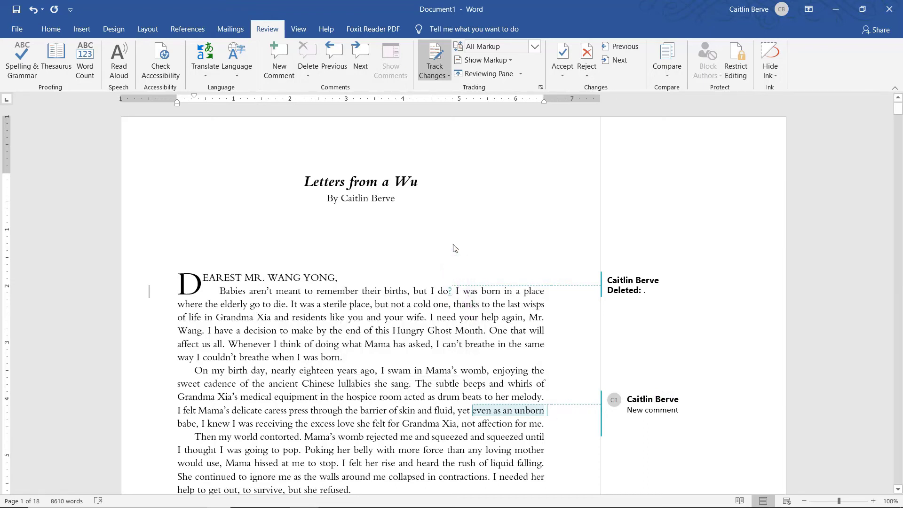